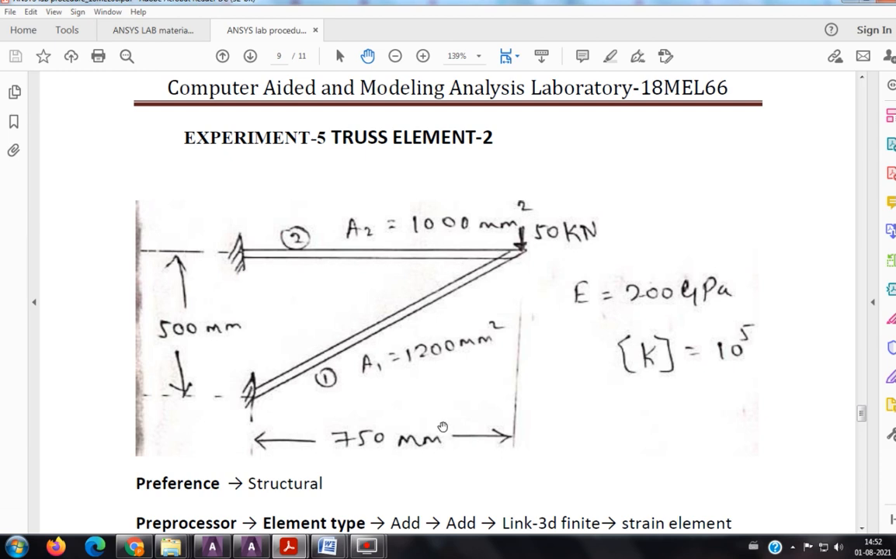
# Switch to ANSYS Mechanical and limit the GUI filtering preferences to the Structural discipline
pyautogui.click(212, 547)
pyautogui.click(43, 117)
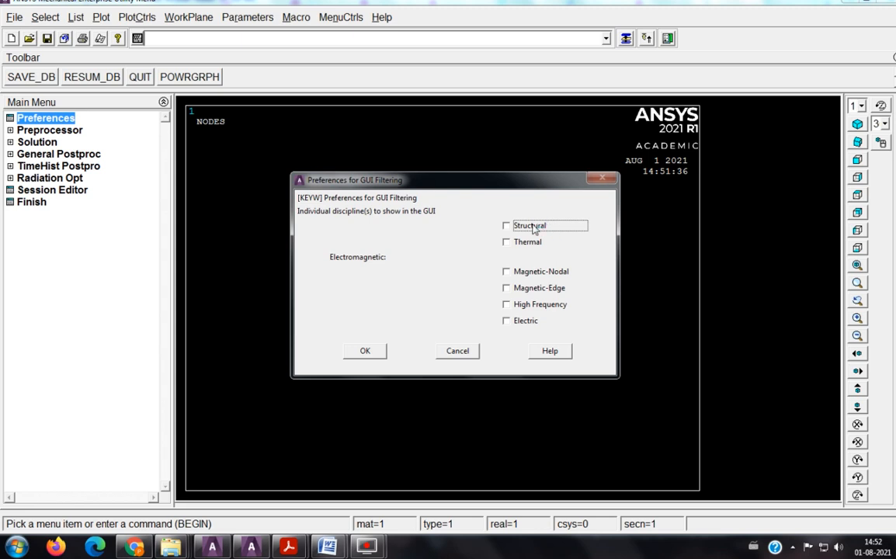
pyautogui.click(533, 227)
pyautogui.click(367, 352)
# Add the Link 3D finit stn 180 element type as element type 1 and finish the element type definition
pyautogui.click(50, 130)
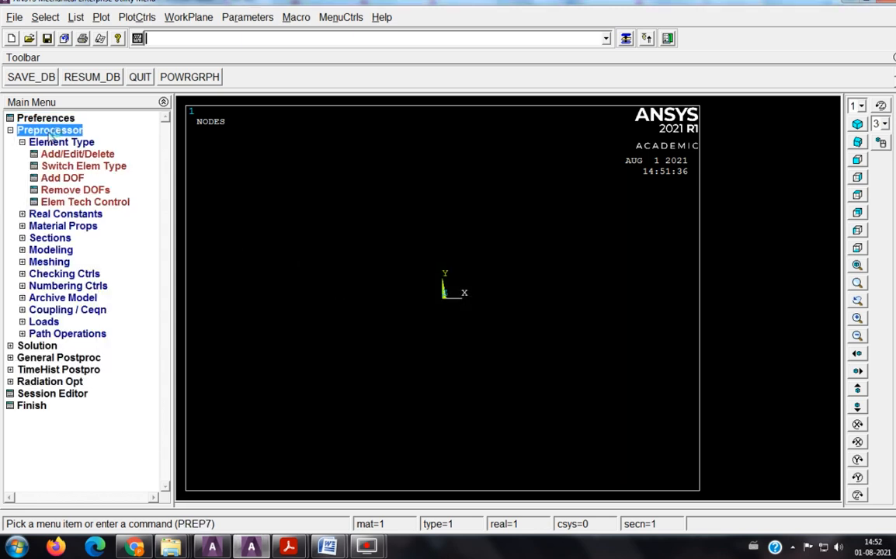
pyautogui.click(58, 154)
pyautogui.click(93, 314)
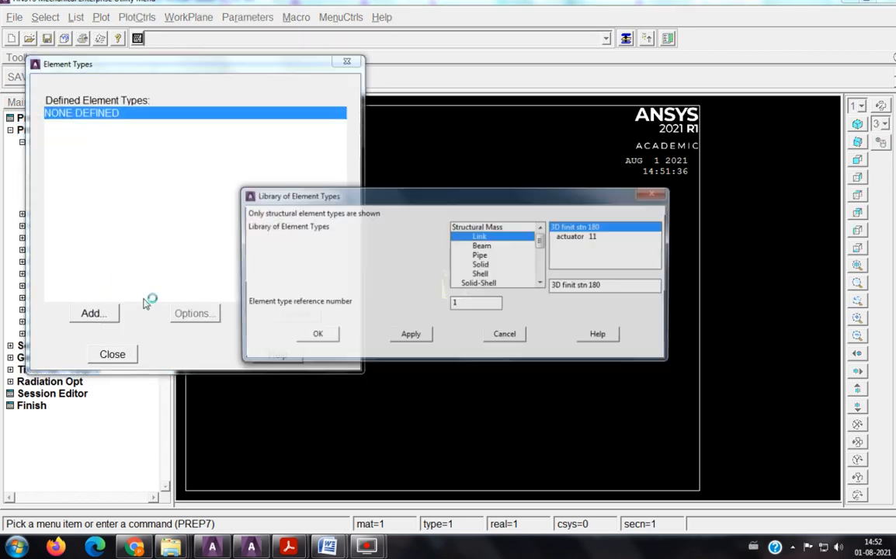
pyautogui.click(315, 335)
pyautogui.click(108, 355)
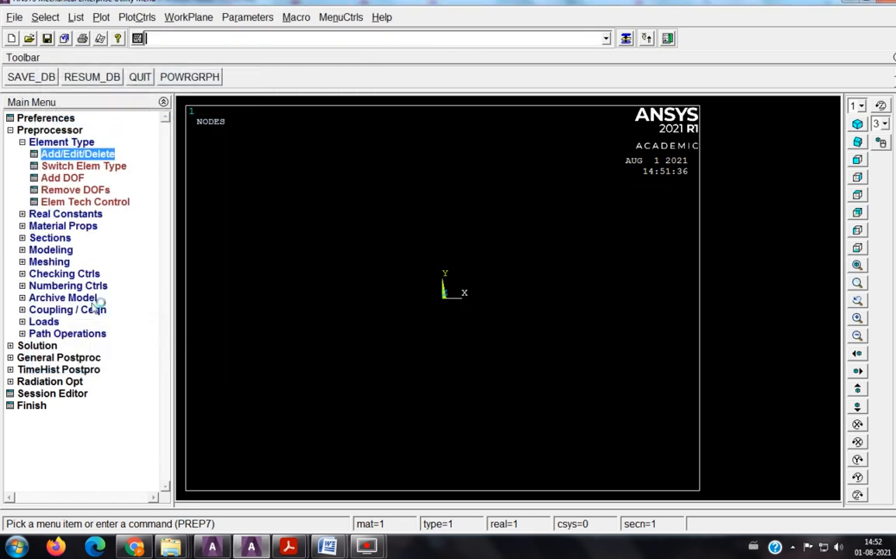
# Open the structural linear elastic isotropic properties of material model number 1
pyautogui.click(65, 223)
pyautogui.click(78, 213)
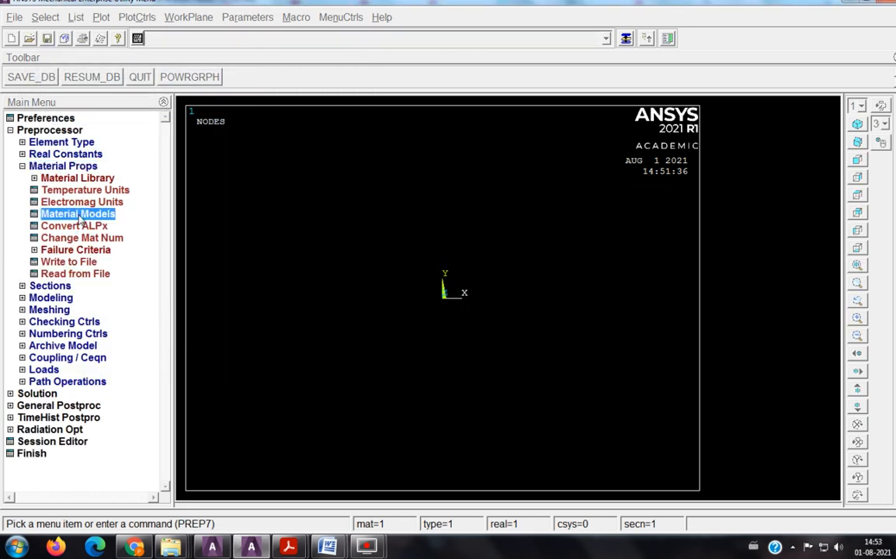
pyautogui.doubleClick(463, 247)
pyautogui.doubleClick(487, 259)
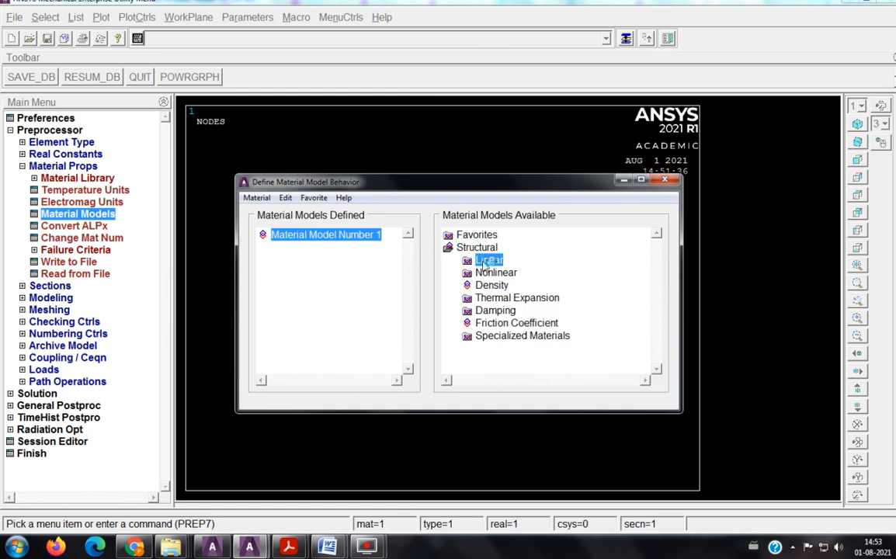
pyautogui.click(499, 275)
pyautogui.doubleClick(509, 273)
pyautogui.doubleClick(524, 285)
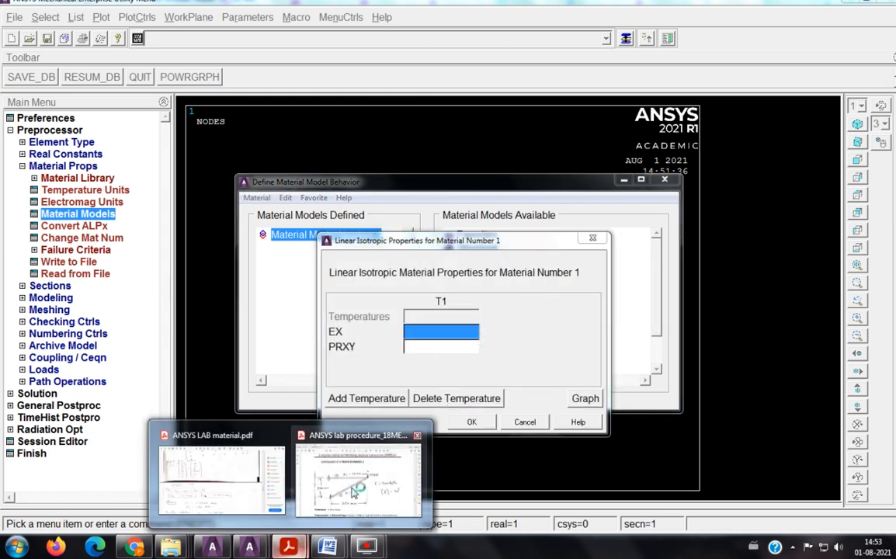
# Consult the truss sketch in the lab procedure PDF, set material 1's EX to 200E3 and PRXY to 0.3, and exit the material definition
pyautogui.click(362, 478)
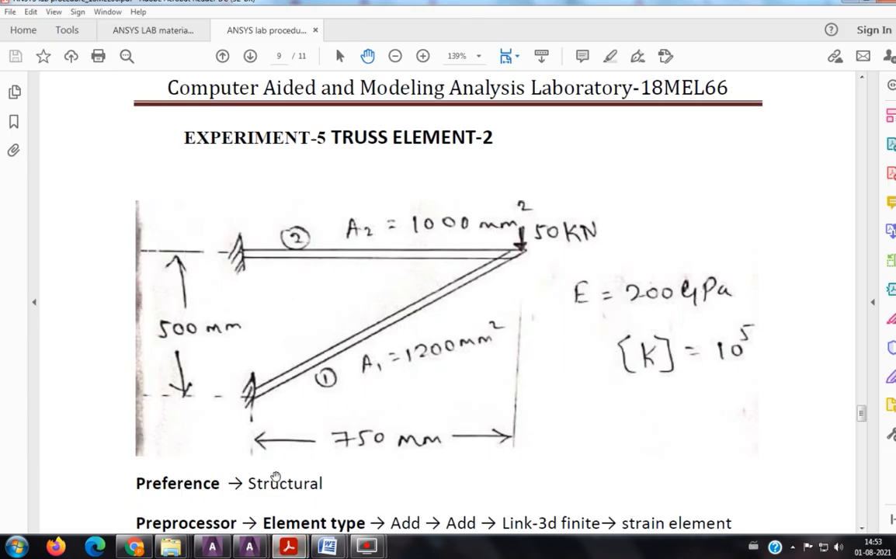
pyautogui.moveTo(249, 547)
pyautogui.click(322, 478)
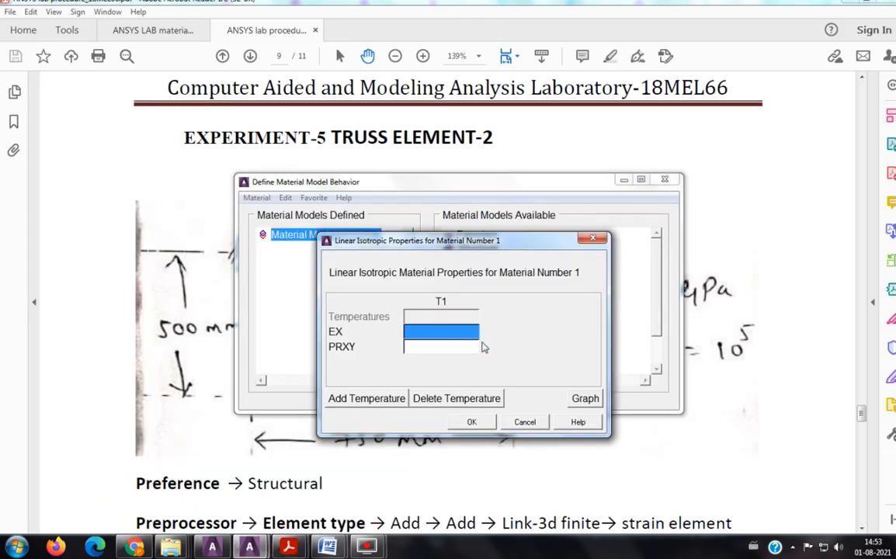
pyautogui.write('200E3')
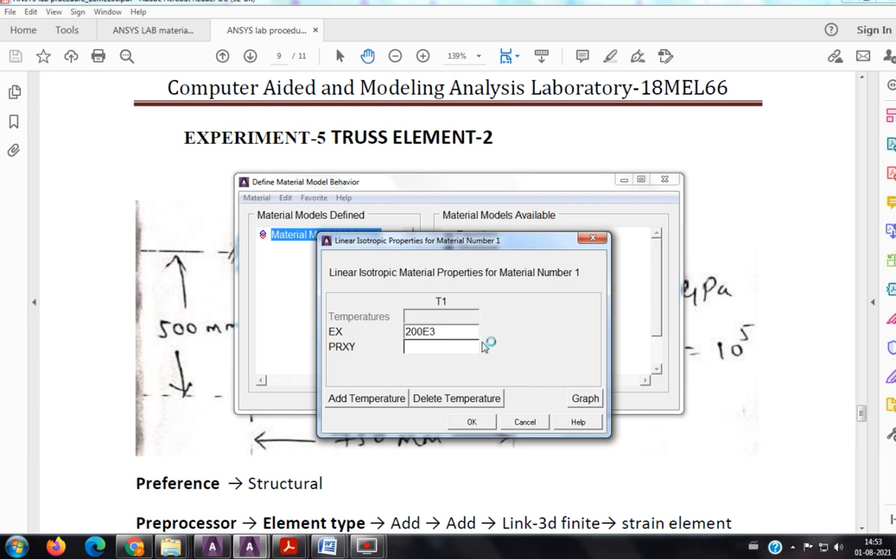
pyautogui.write('0.3')
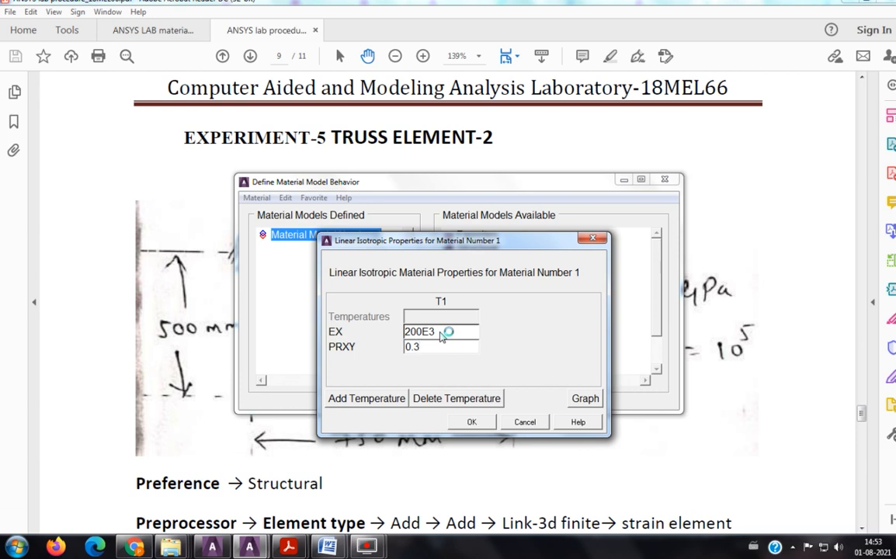
pyautogui.click(471, 422)
pyautogui.click(261, 199)
pyautogui.click(260, 225)
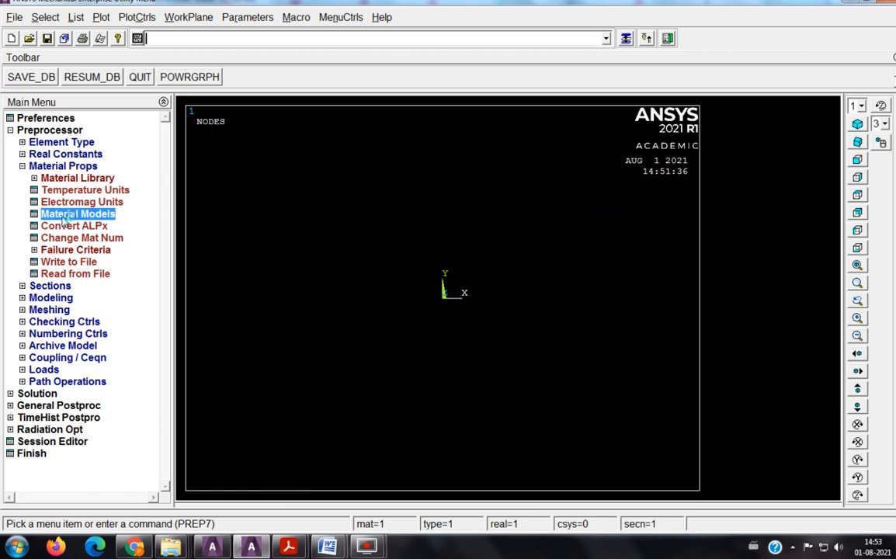
# Add link section 1 with a link area of 1200, checking the area against the truss sketch in the lab procedure PDF
pyautogui.click(51, 285)
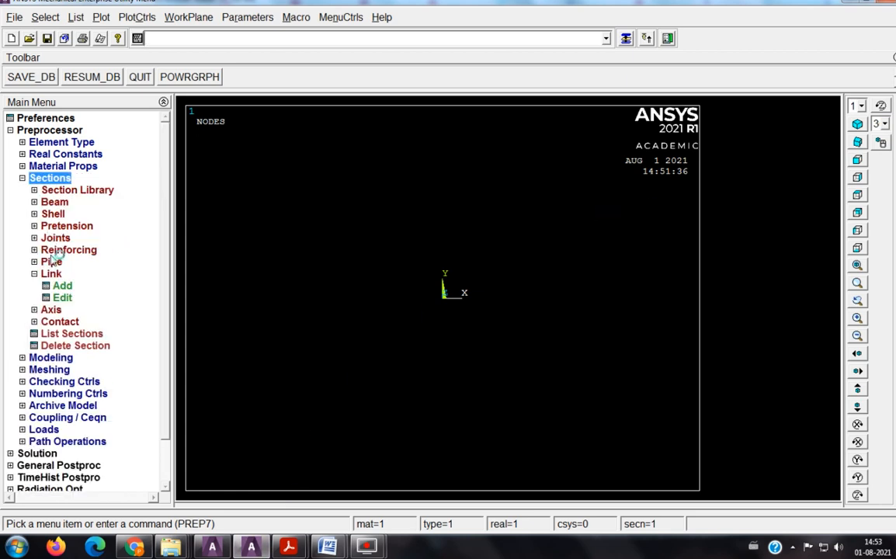
pyautogui.click(50, 275)
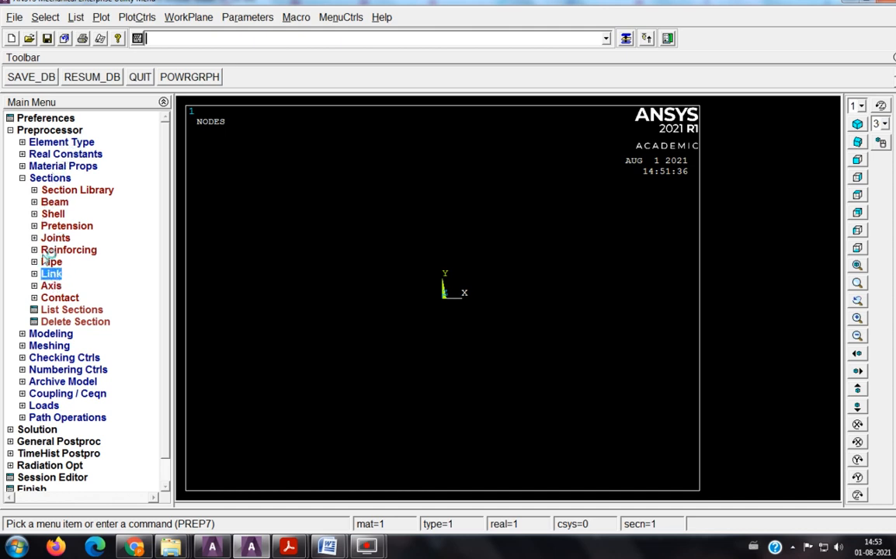
pyautogui.click(49, 275)
pyautogui.click(62, 286)
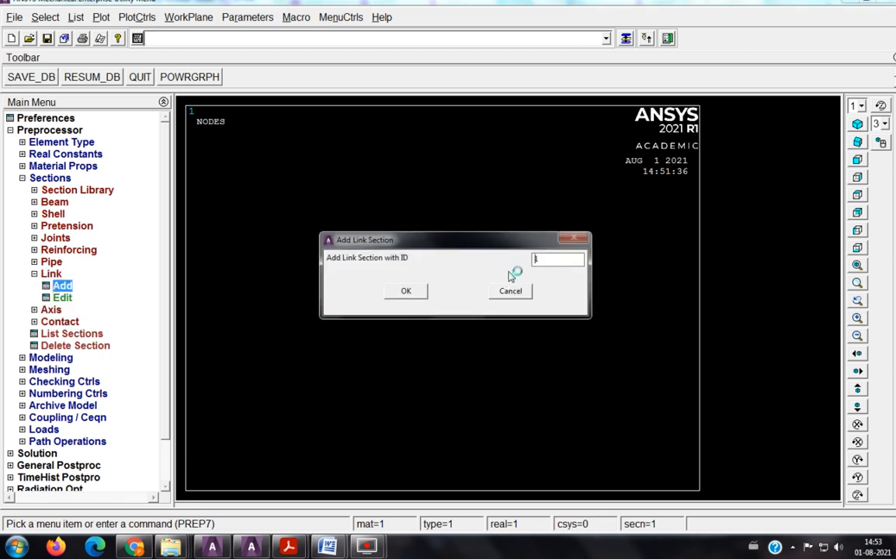
pyautogui.click(407, 291)
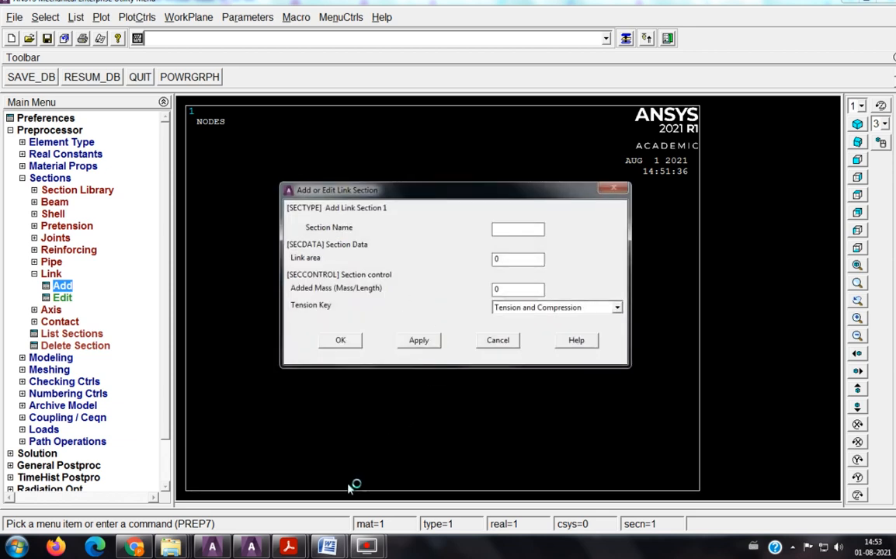
pyautogui.write('1200')
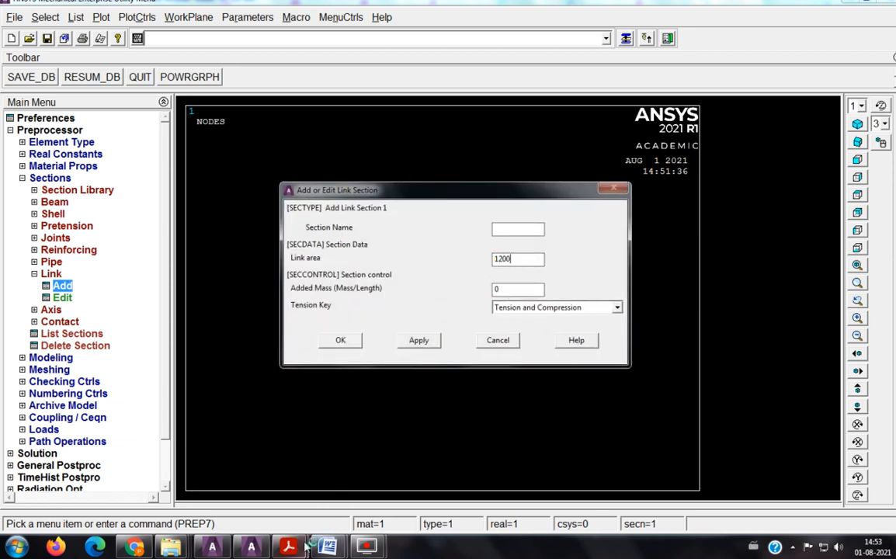
pyautogui.click(357, 475)
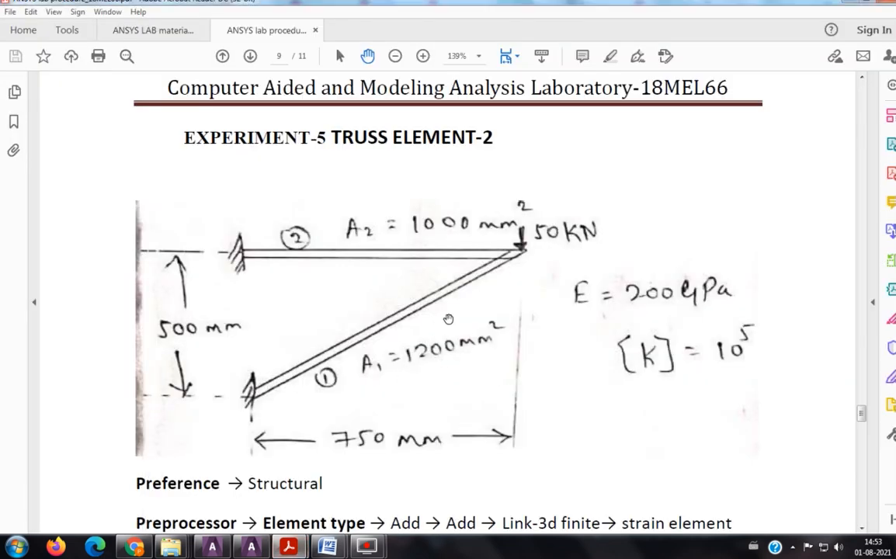
pyautogui.click(251, 548)
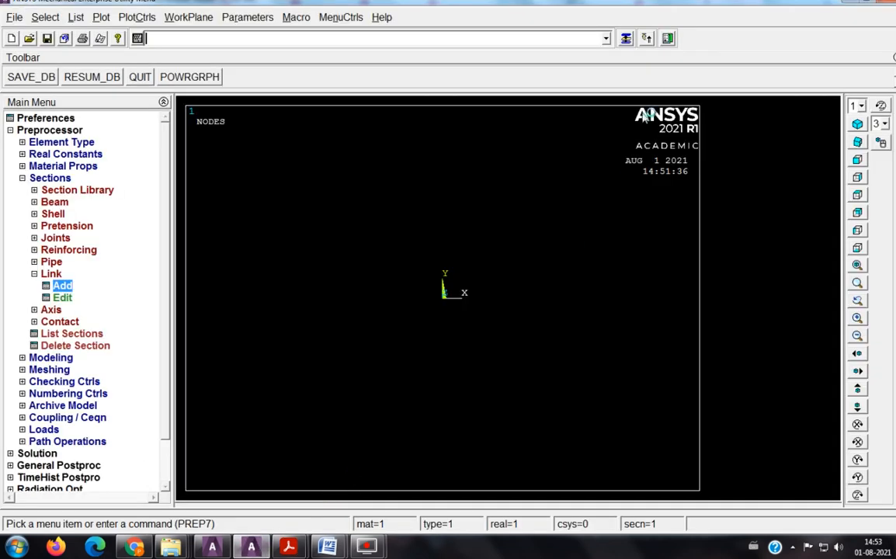
pyautogui.click(627, 39)
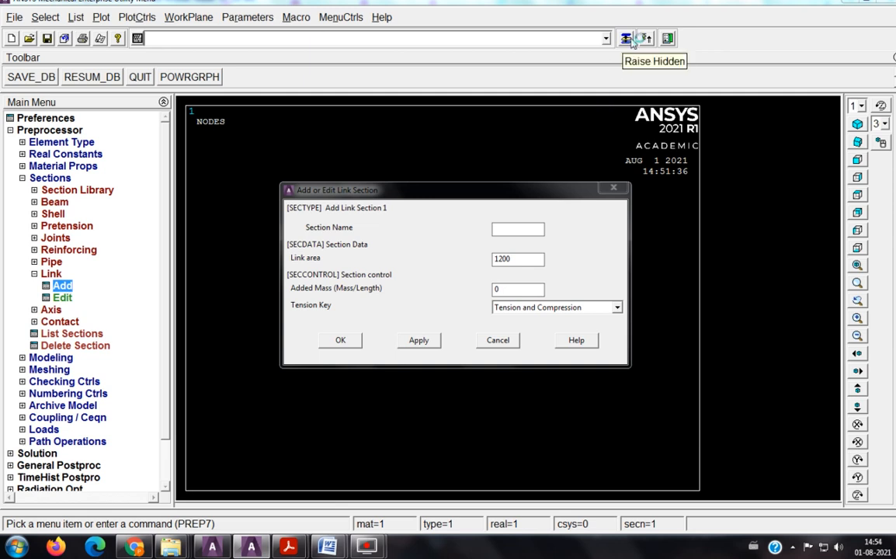
pyautogui.click(419, 340)
# Add link section 2 with a link area of 1000
pyautogui.press('BackSpace')
pyautogui.write('2')
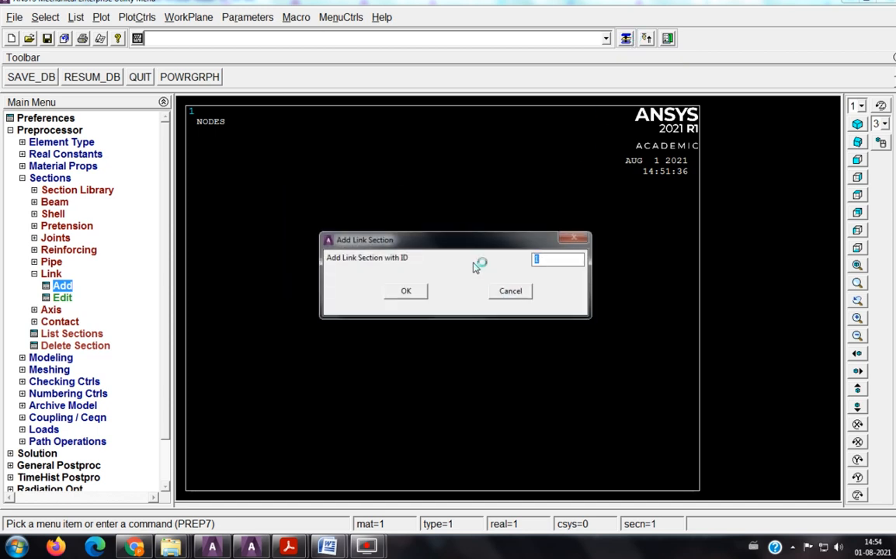
pyautogui.click(415, 292)
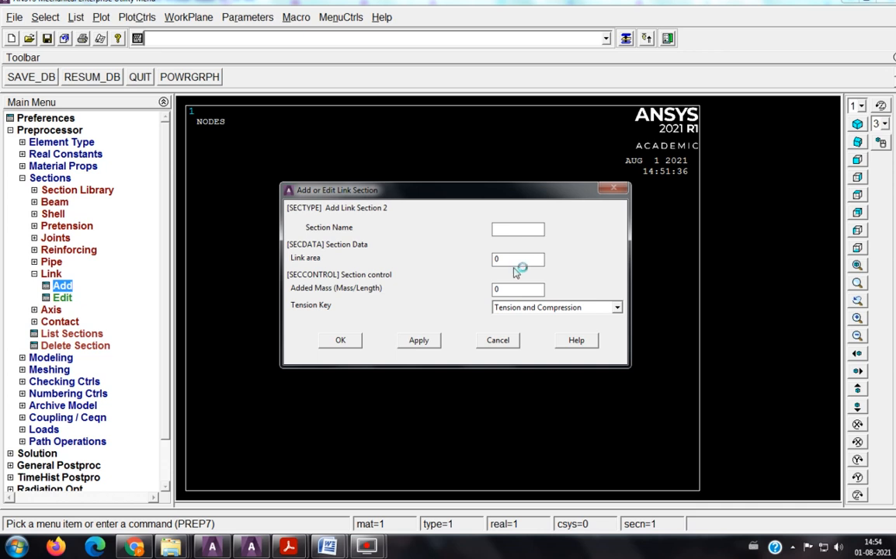
pyautogui.write('1000')
pyautogui.click(340, 340)
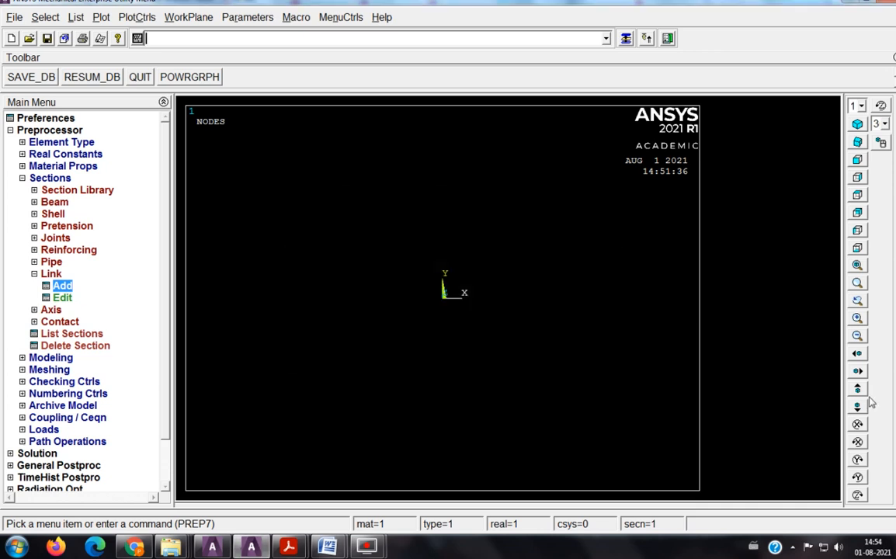
# Consult the truss sketch in the lab procedure PDF and create node 1 at X 0, Y 0 in the active coordinate system
pyautogui.click(56, 358)
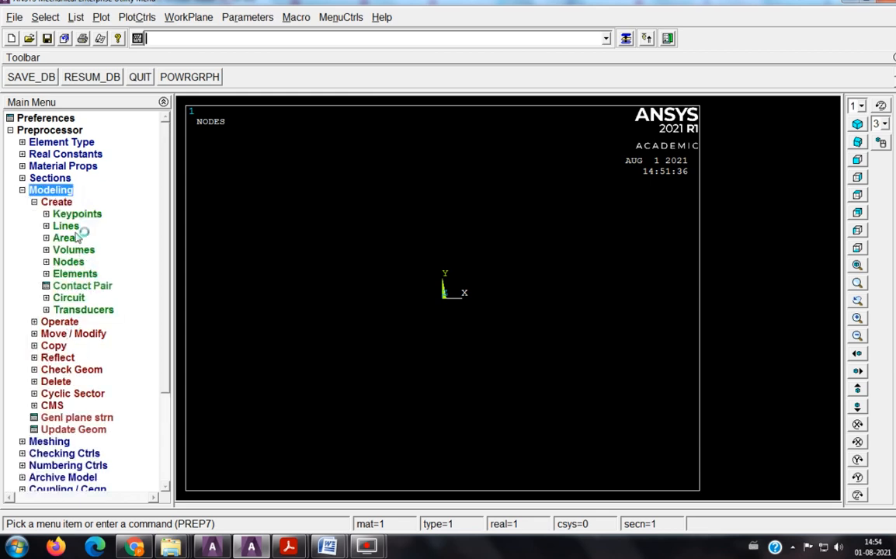
pyautogui.click(281, 547)
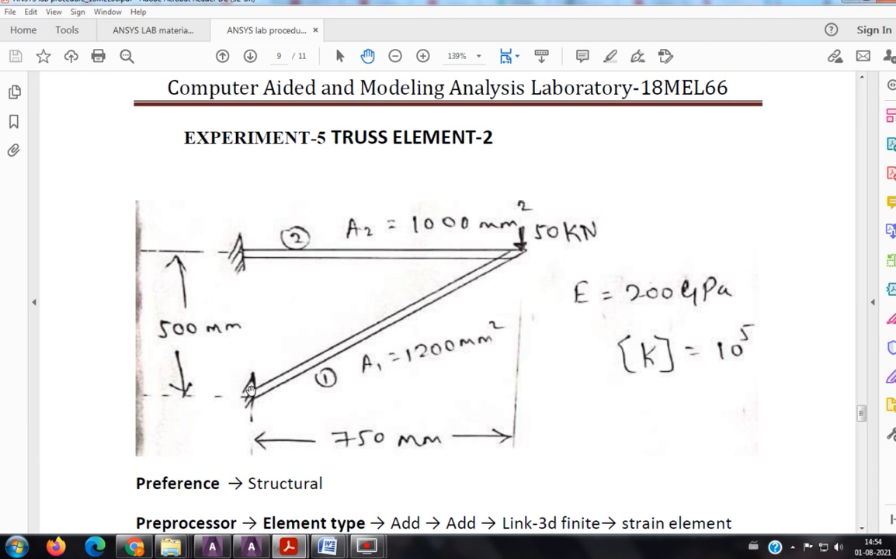
pyautogui.click(251, 548)
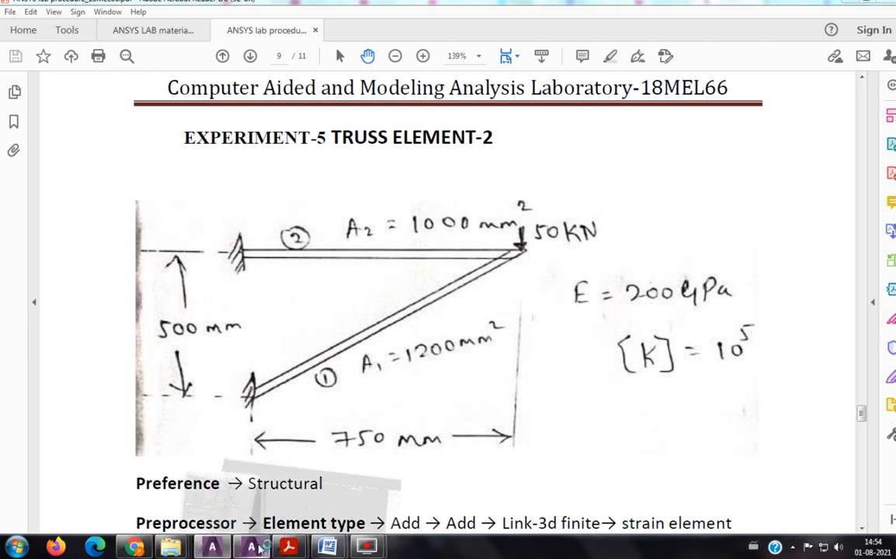
pyautogui.click(309, 156)
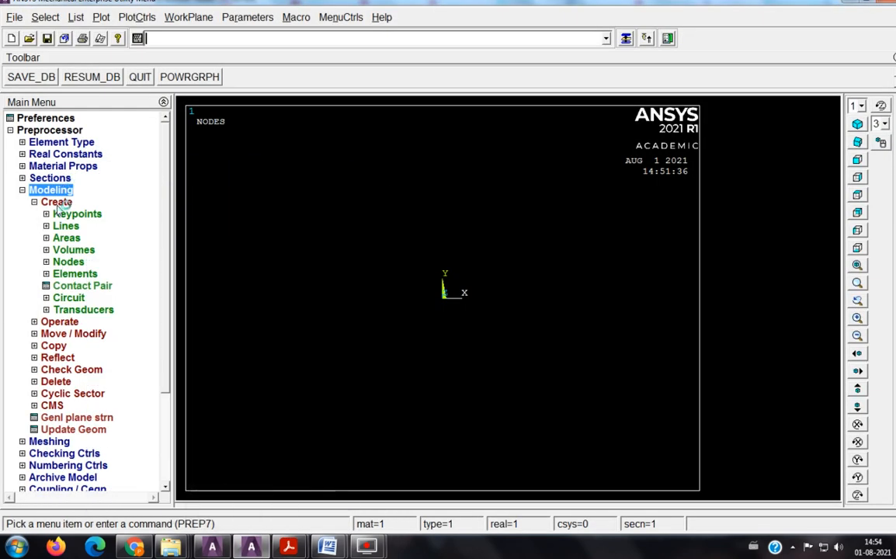
pyautogui.click(70, 262)
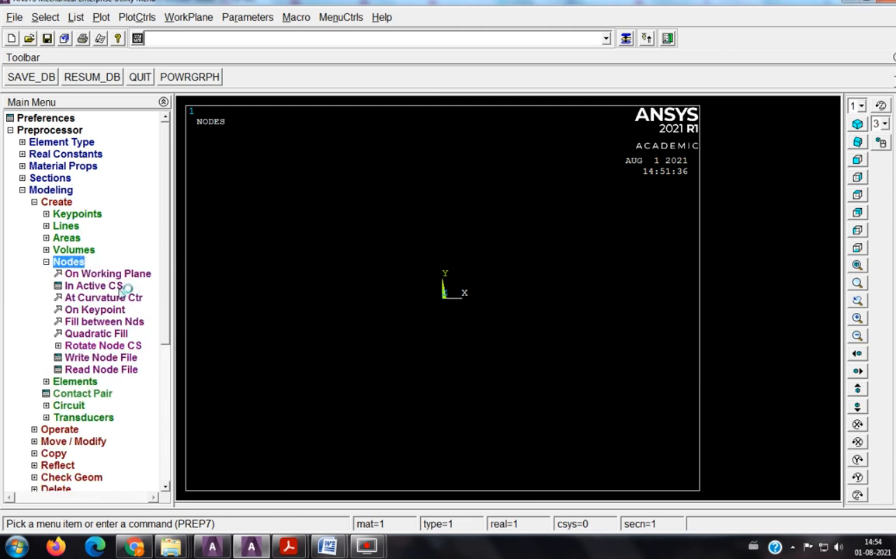
pyautogui.click(114, 288)
pyautogui.moveTo(451, 242); pyautogui.dragTo(373, 261)
pyautogui.write('1')
pyautogui.moveTo(491, 258); pyautogui.dragTo(437, 268)
pyautogui.write('0')
pyautogui.moveTo(575, 258); pyautogui.dragTo(449, 256)
pyautogui.write('0')
# Create node 2 at X 750, Y 500 and node 3 at X 0, Y 500, using the dimensions in the lab procedure PDF
pyautogui.write('2')
pyautogui.moveTo(295, 544)
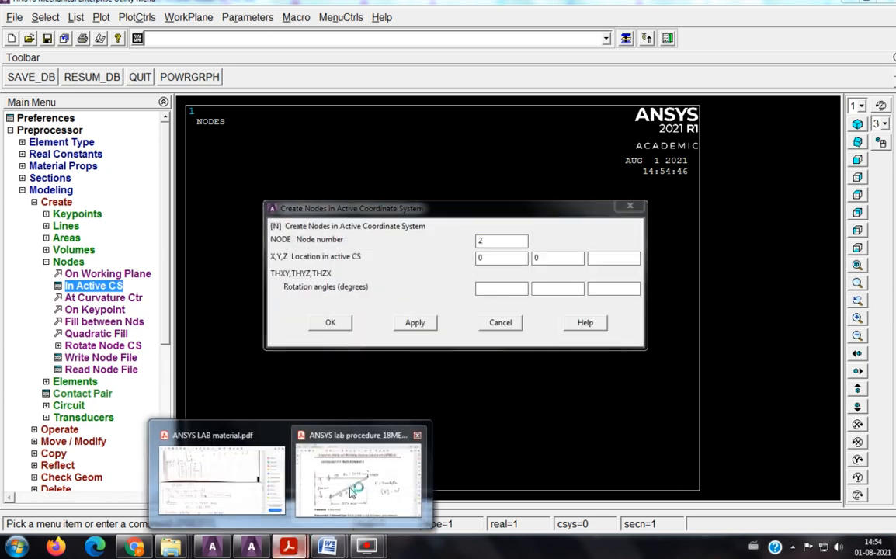
pyautogui.click(363, 470)
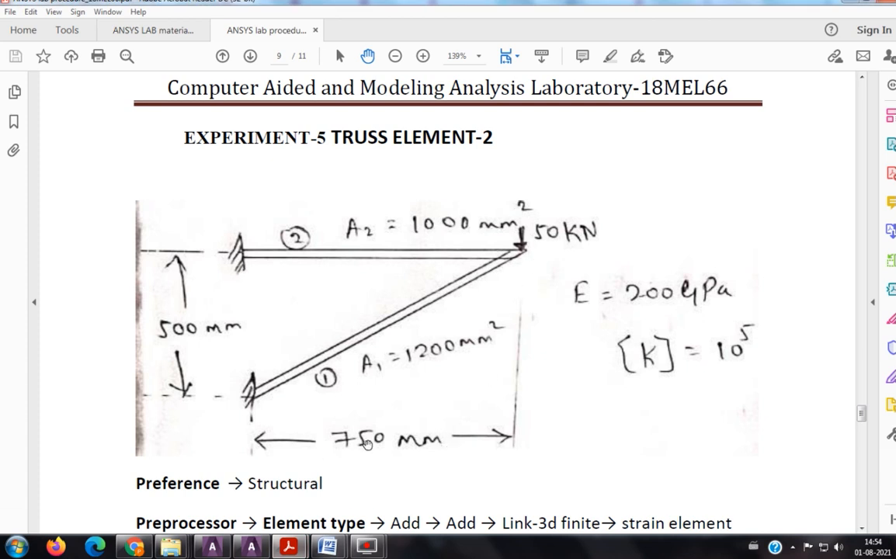
pyautogui.click(253, 547)
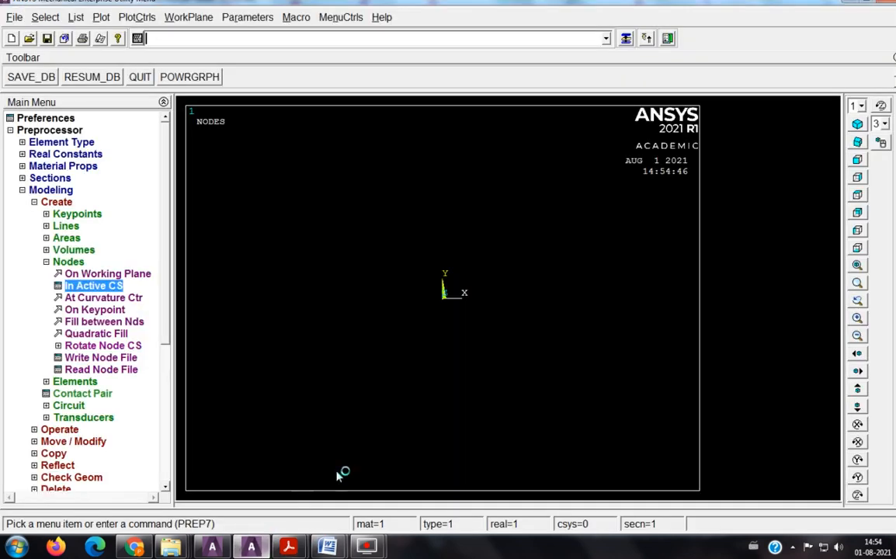
pyautogui.click(630, 38)
pyautogui.doubleClick(493, 258)
pyautogui.write('750')
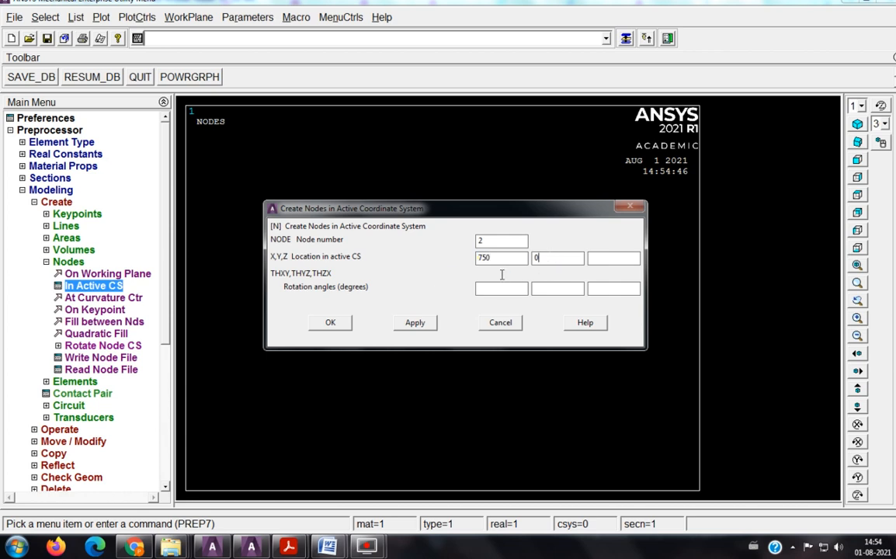
pyautogui.press('BackSpace')
pyautogui.write('500')
pyautogui.click(416, 322)
pyautogui.write('0')
pyautogui.click(332, 324)
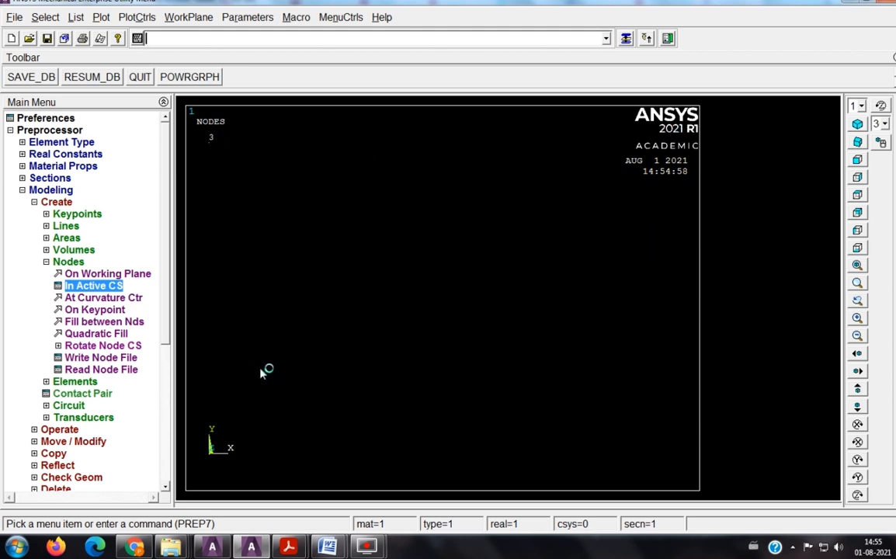
# Set the element attributes to element type 1 LINK180, material number 1 and section number 1
pyautogui.click(76, 381)
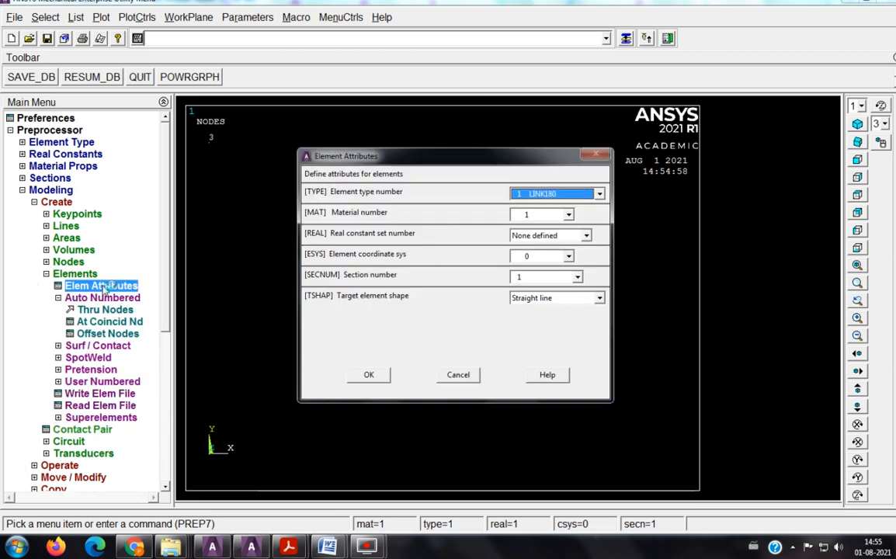
pyautogui.click(525, 221)
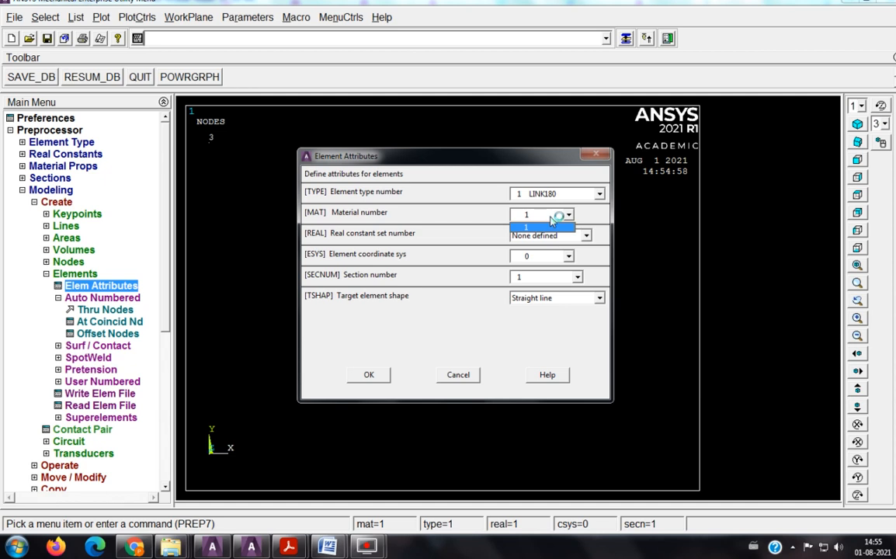
pyautogui.click(550, 224)
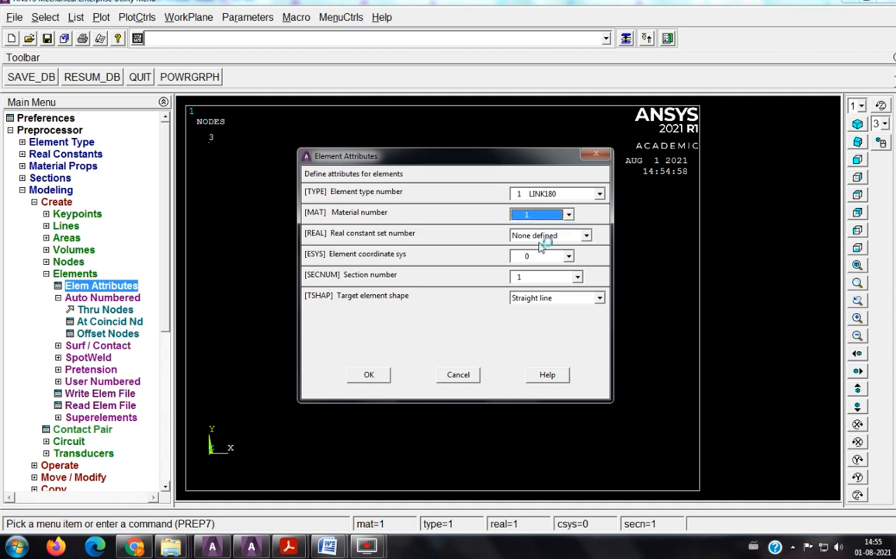
pyautogui.click(526, 279)
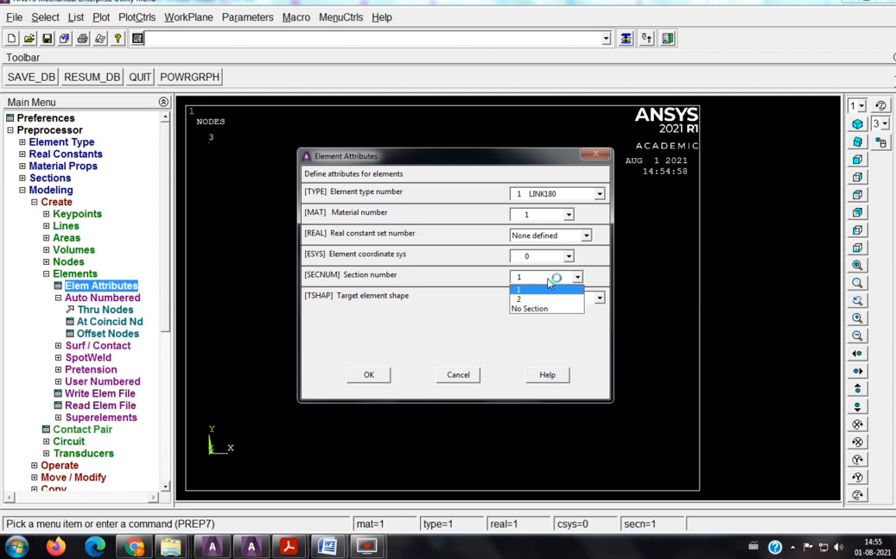
pyautogui.click(468, 286)
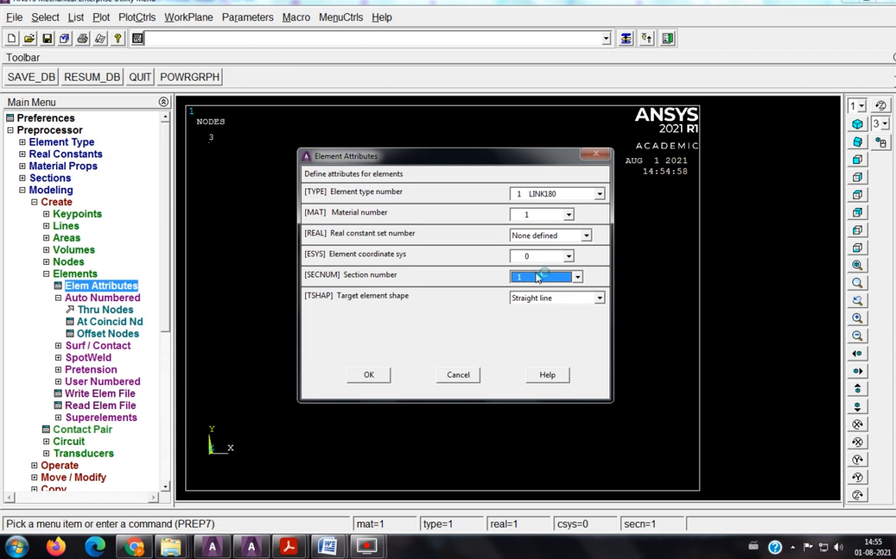
pyautogui.click(378, 379)
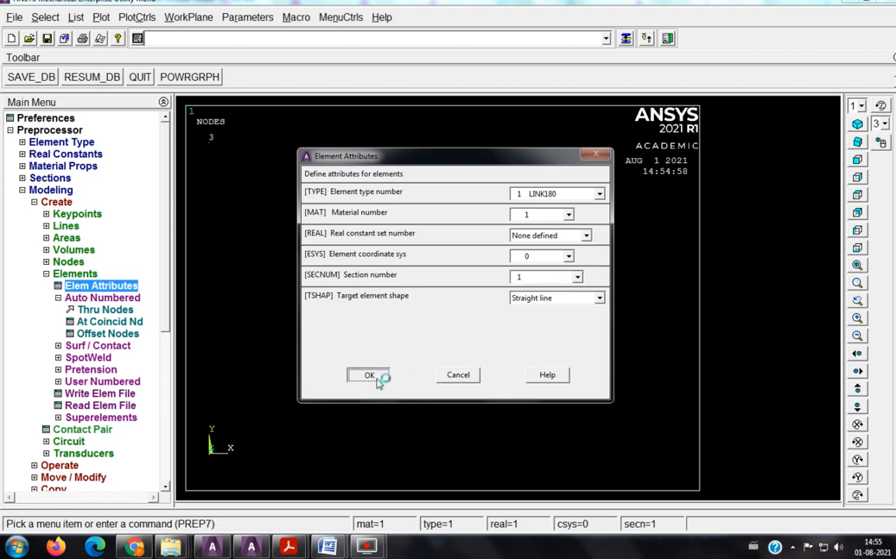
# Create the diagonal link element through nodes 1 and 2
pyautogui.click(105, 309)
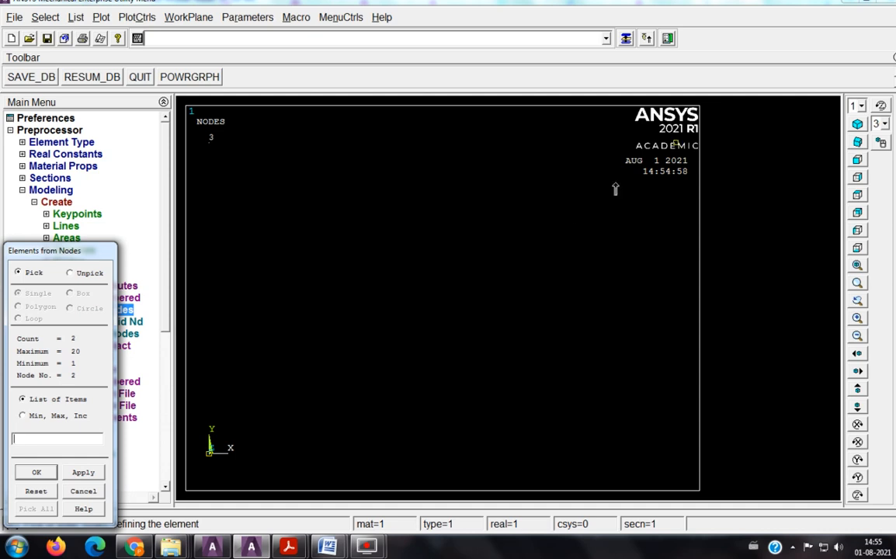
pyautogui.moveTo(78, 253); pyautogui.dragTo(101, 175)
pyautogui.click(66, 395)
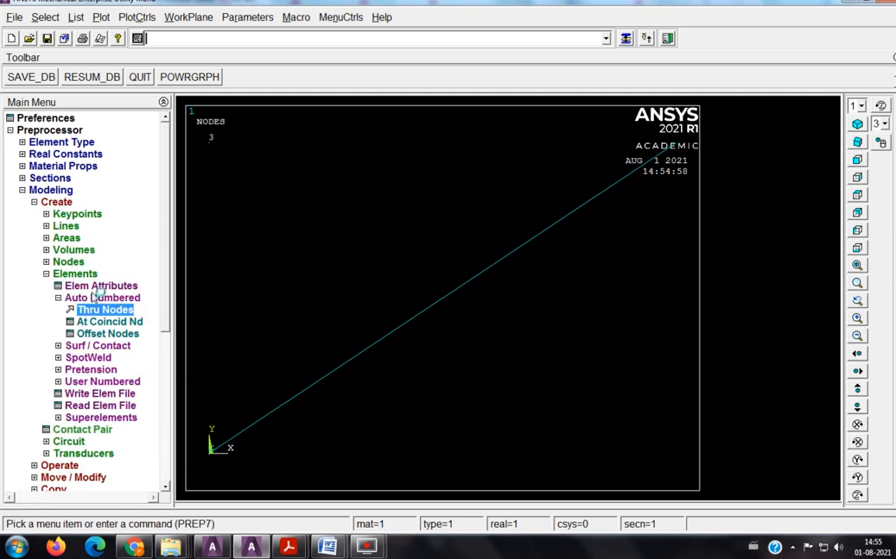
# Set the element attributes to section number 2 and create the horizontal link element through nodes 2 and 3
pyautogui.click(95, 285)
pyautogui.click(544, 277)
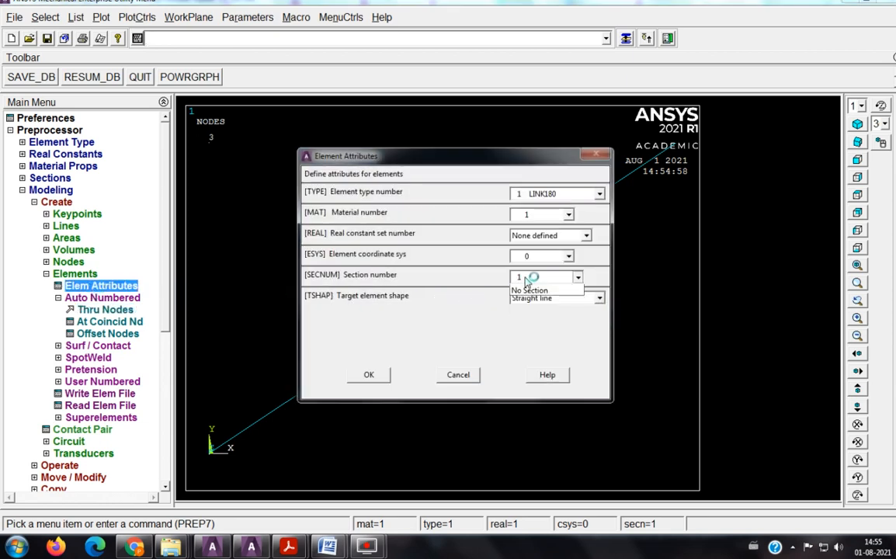
pyautogui.click(530, 298)
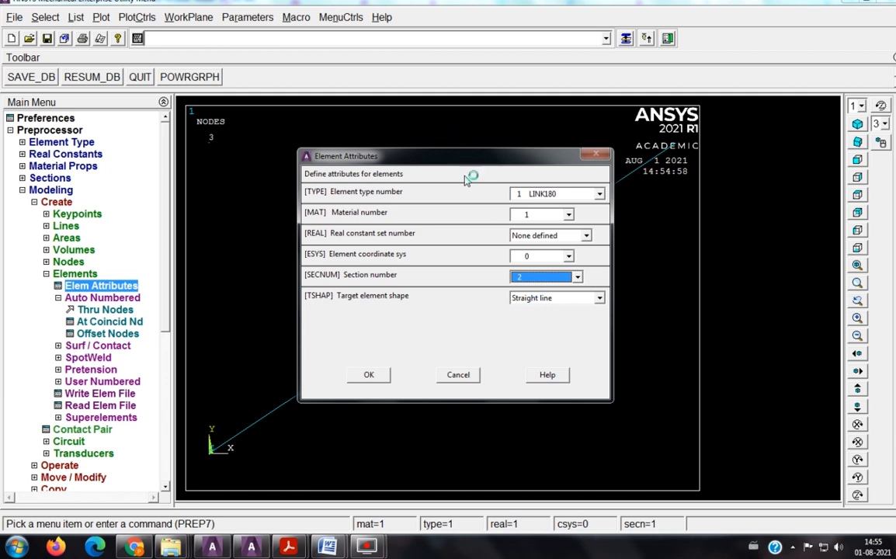
pyautogui.click(370, 375)
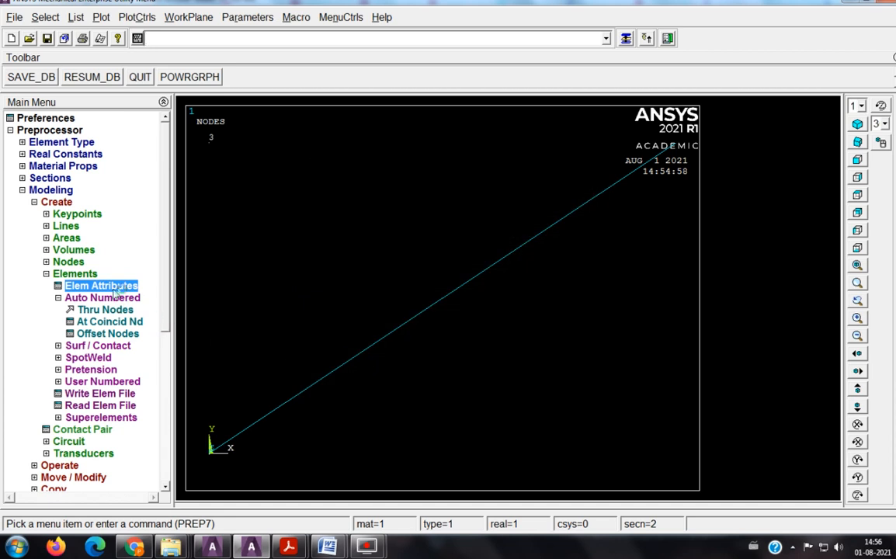
pyautogui.click(115, 285)
pyautogui.click(371, 374)
pyautogui.click(104, 309)
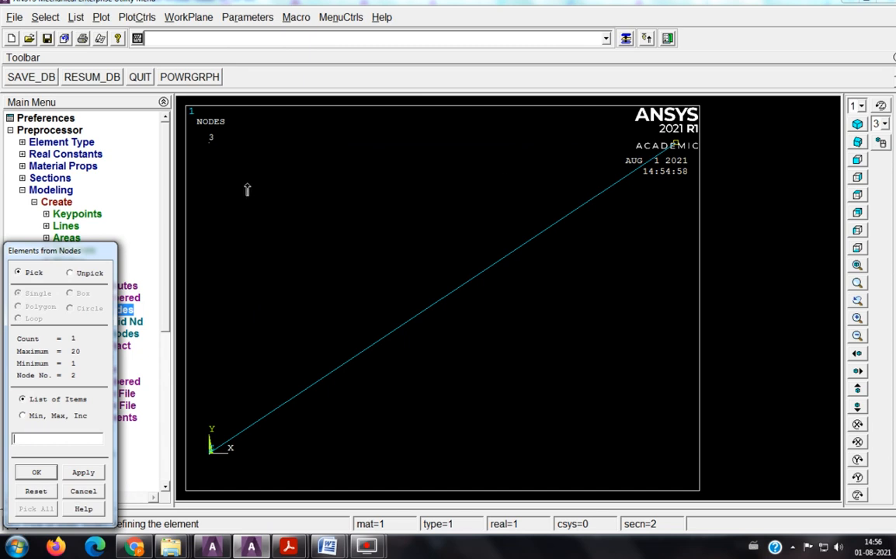
pyautogui.click(51, 474)
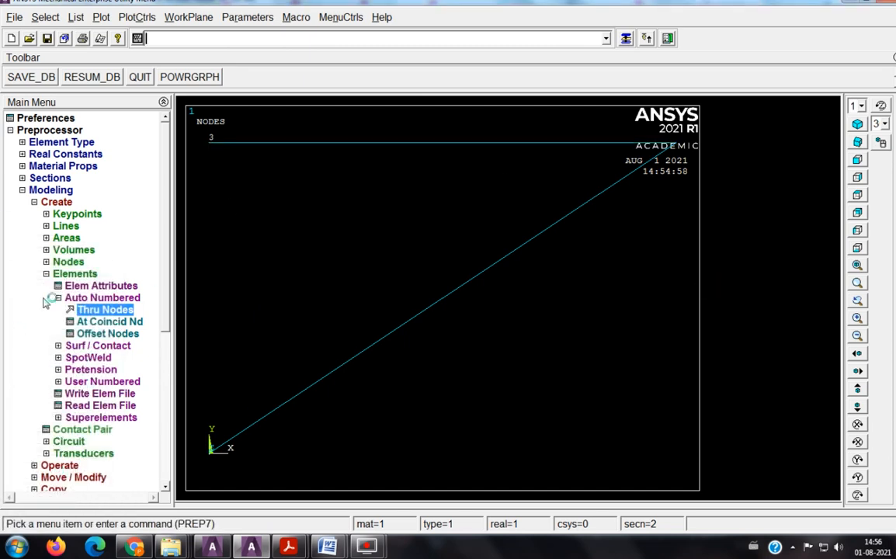
# Constrain all DOF at support nodes 1 and 3, checking the supports against the truss sketch in the lab procedure PDF
pyautogui.click(31, 193)
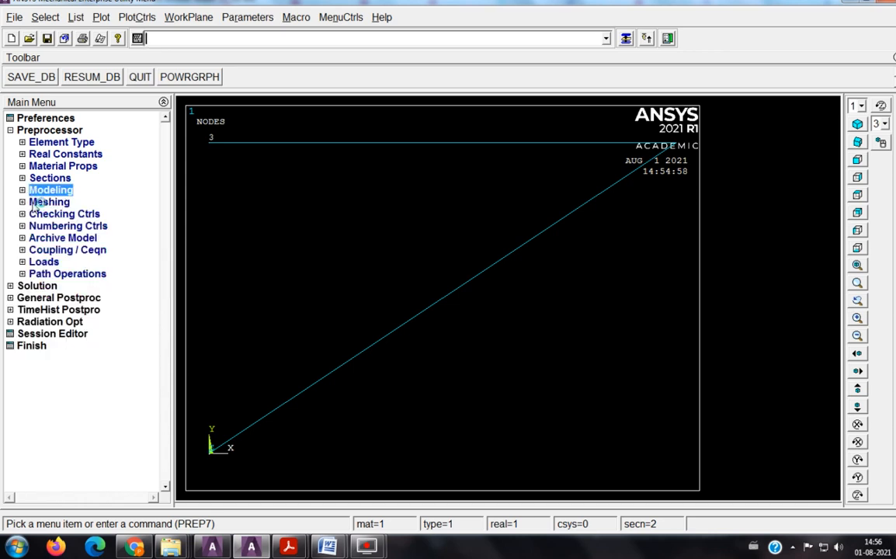
pyautogui.click(44, 263)
pyautogui.click(20, 287)
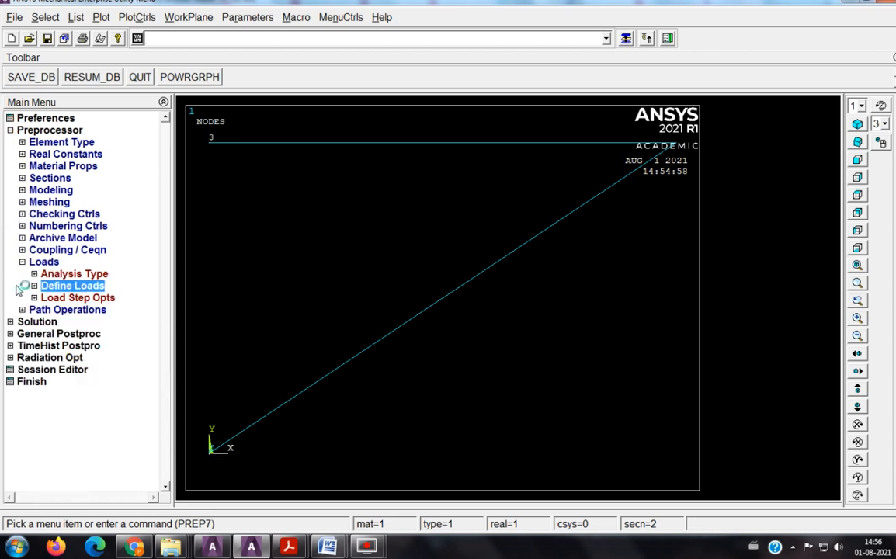
pyautogui.click(38, 287)
pyautogui.click(43, 309)
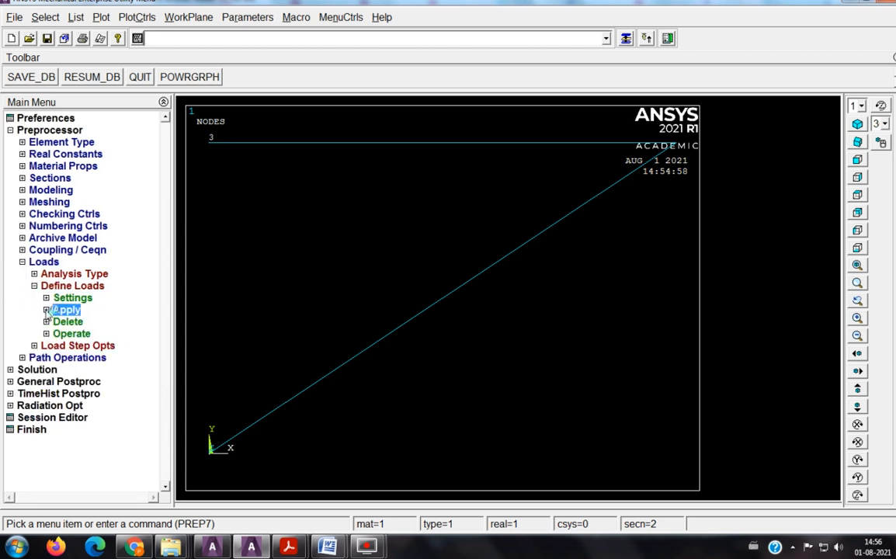
pyautogui.click(46, 310)
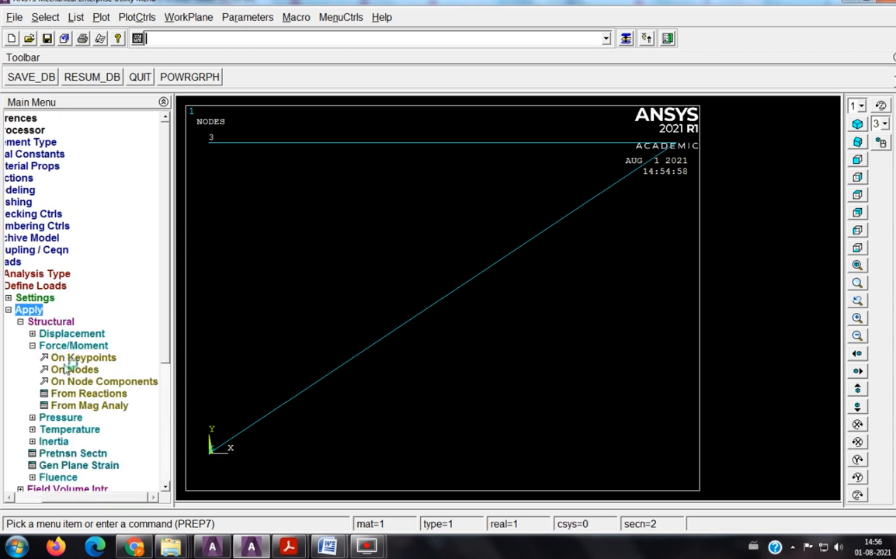
pyautogui.click(66, 334)
pyautogui.click(88, 382)
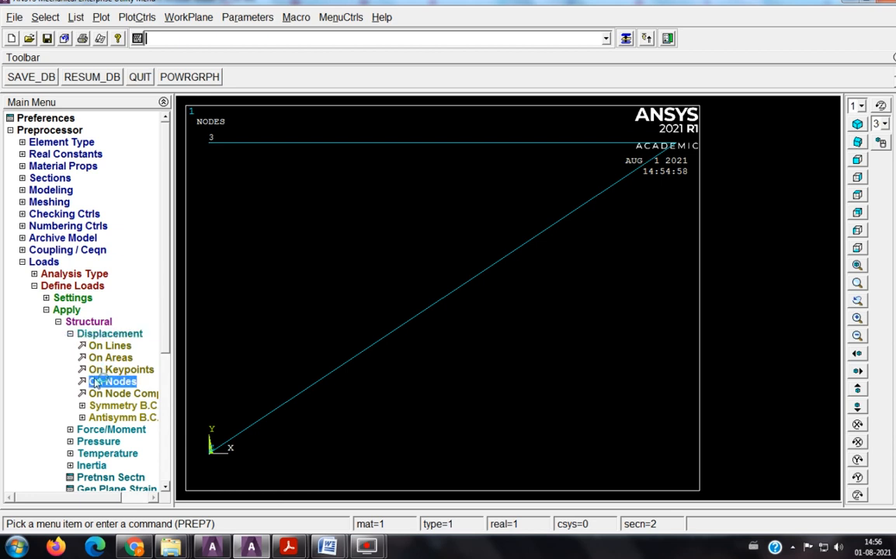
pyautogui.moveTo(288, 547)
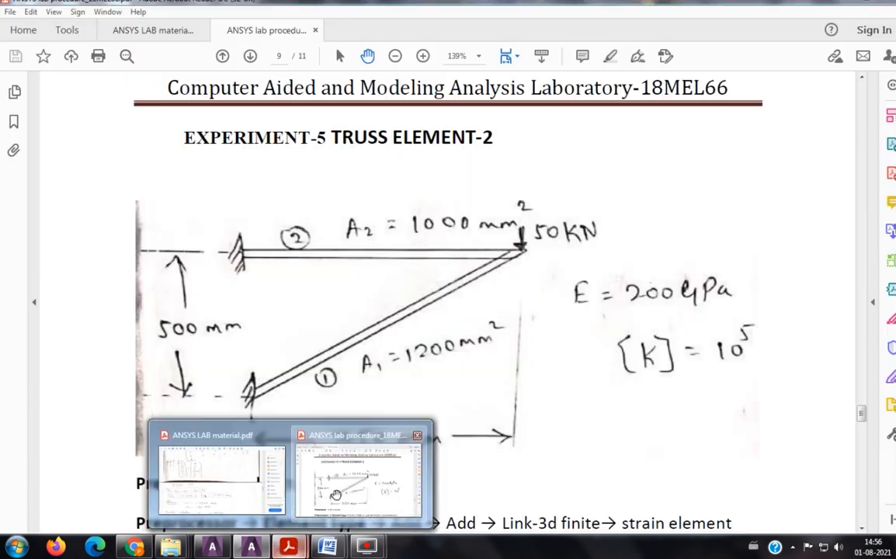
pyautogui.click(350, 482)
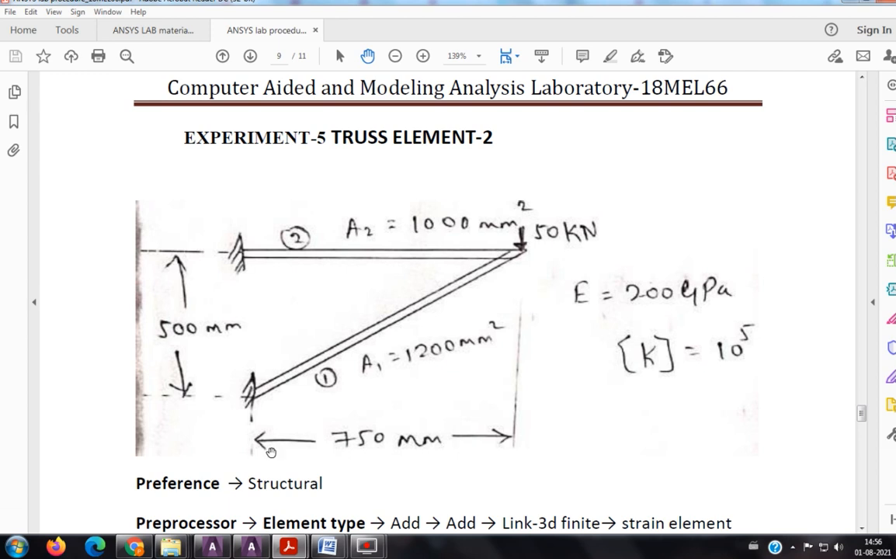
pyautogui.hotkey('alt', 'Tab')
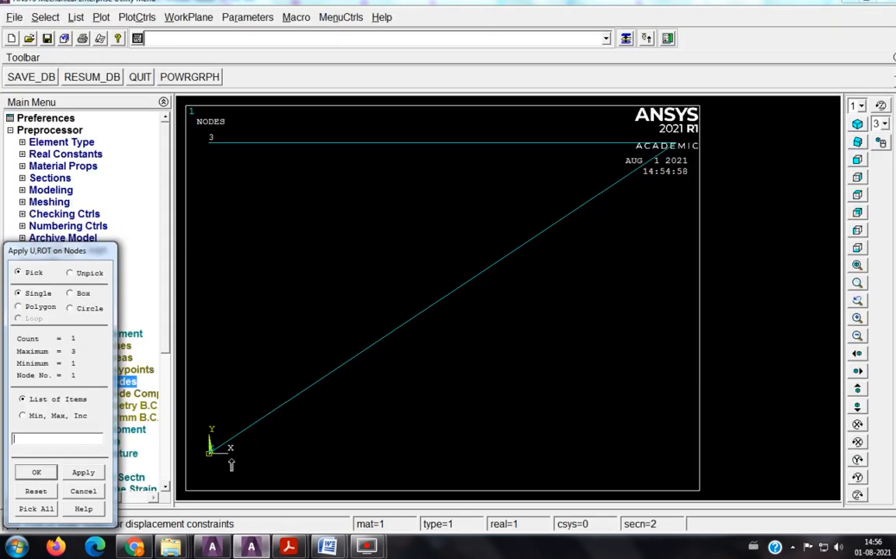
pyautogui.click(37, 472)
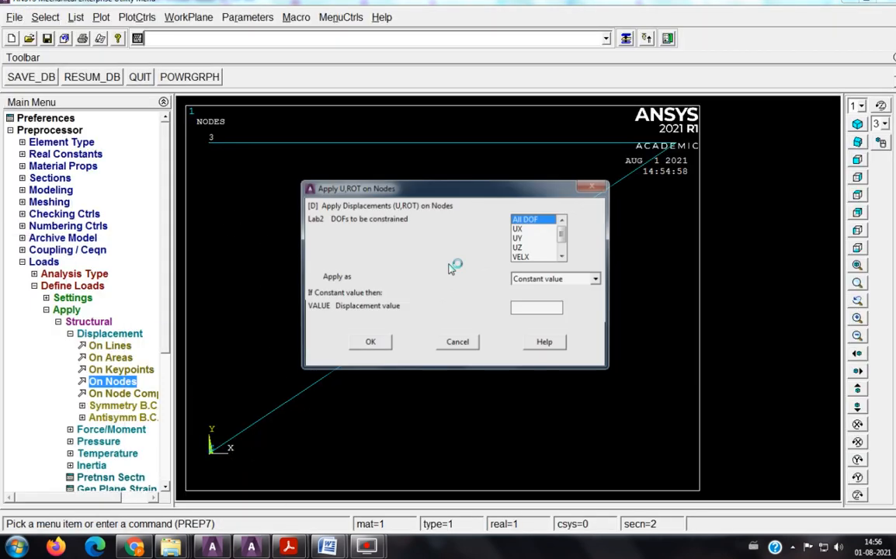
pyautogui.click(371, 345)
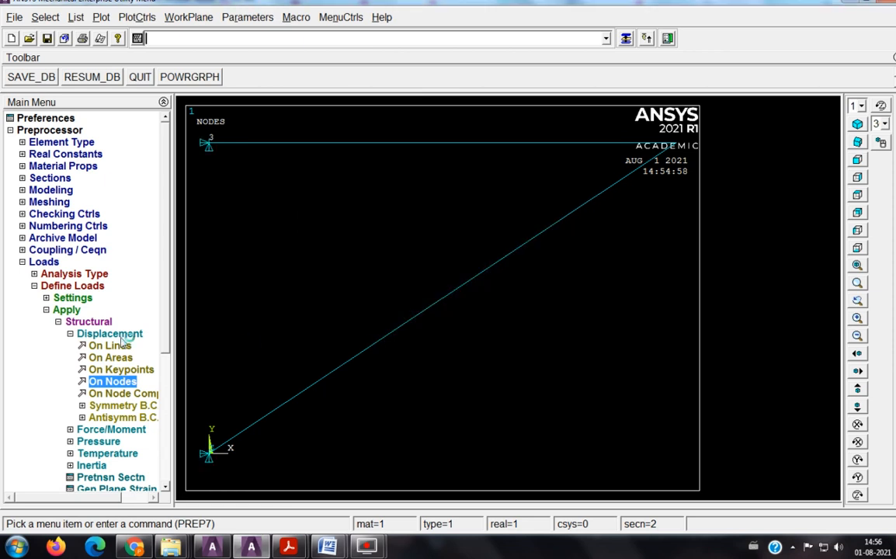
# Apply a constant FY force of -50000 at node 2, checking the load against the truss sketch in the lab procedure PDF
pyautogui.click(78, 429)
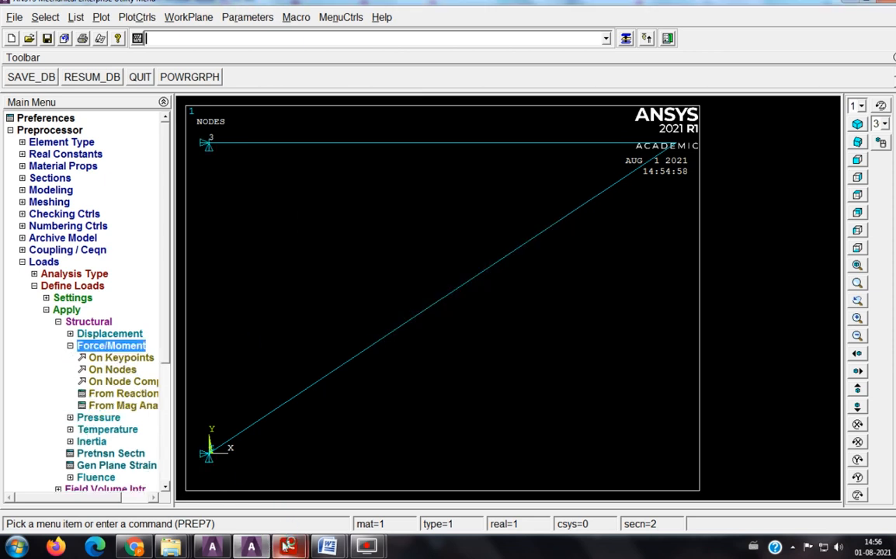
pyautogui.moveTo(288, 547)
pyautogui.click(351, 475)
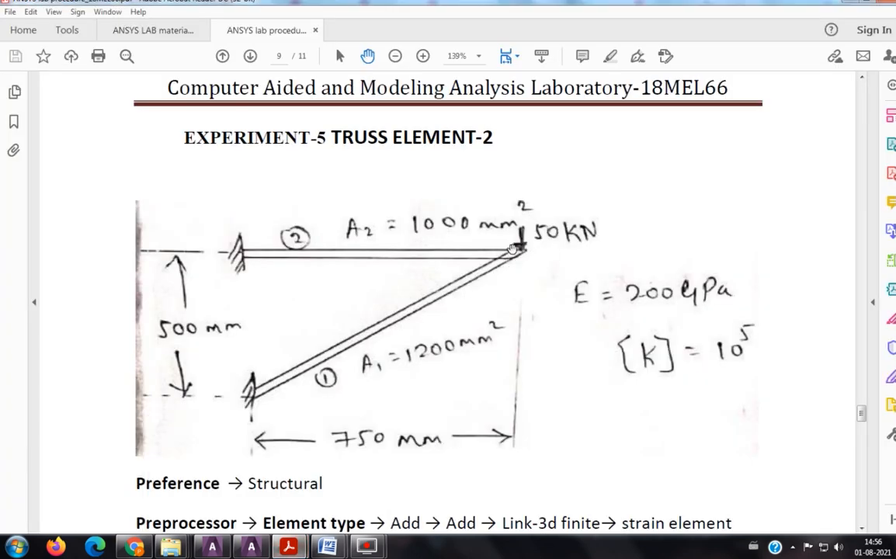
pyautogui.moveTo(288, 547)
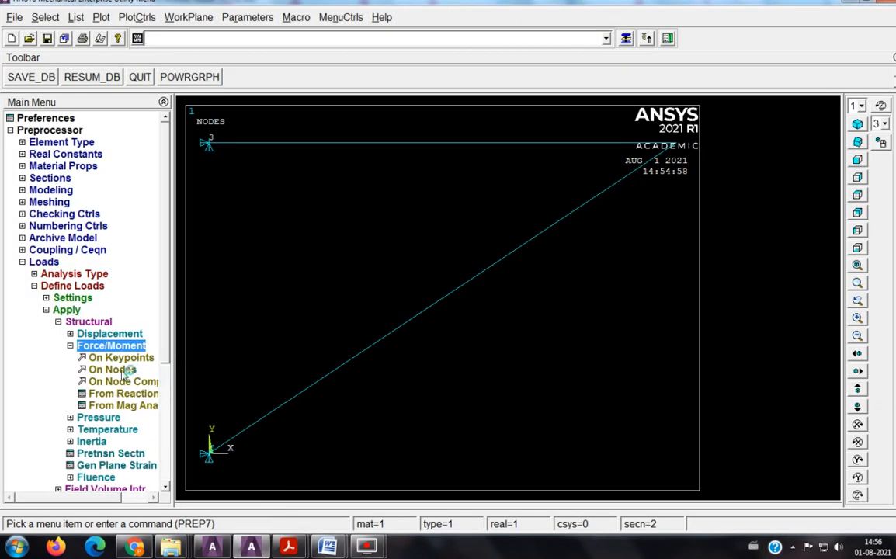
pyautogui.click(132, 370)
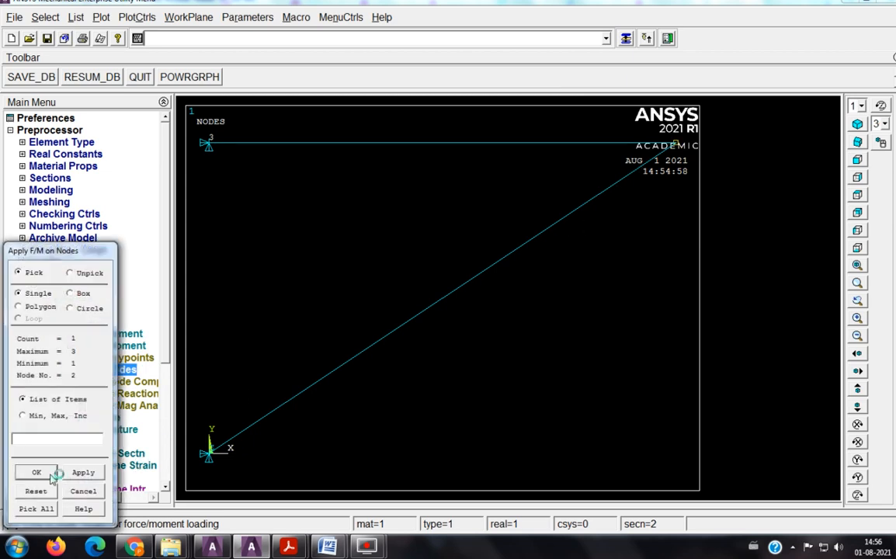
pyautogui.click(38, 472)
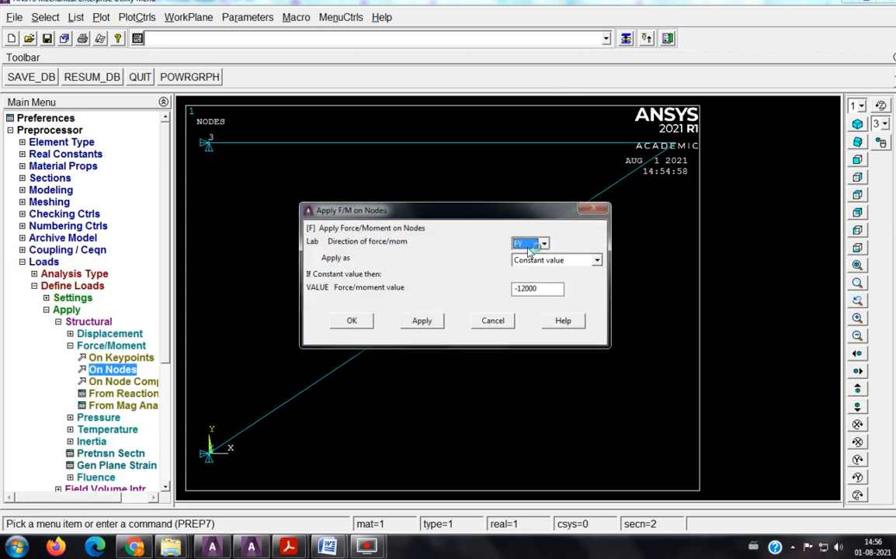
pyautogui.moveTo(519, 288); pyautogui.dragTo(548, 289)
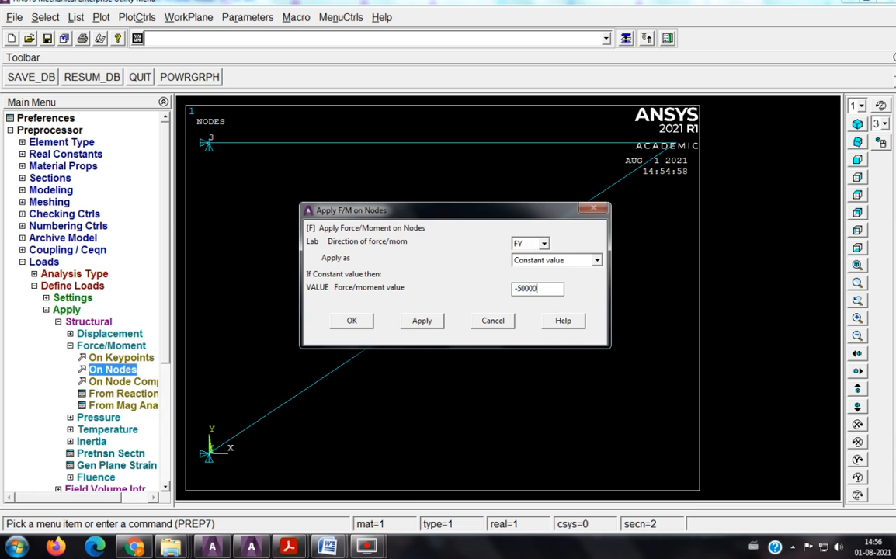
pyautogui.click(352, 320)
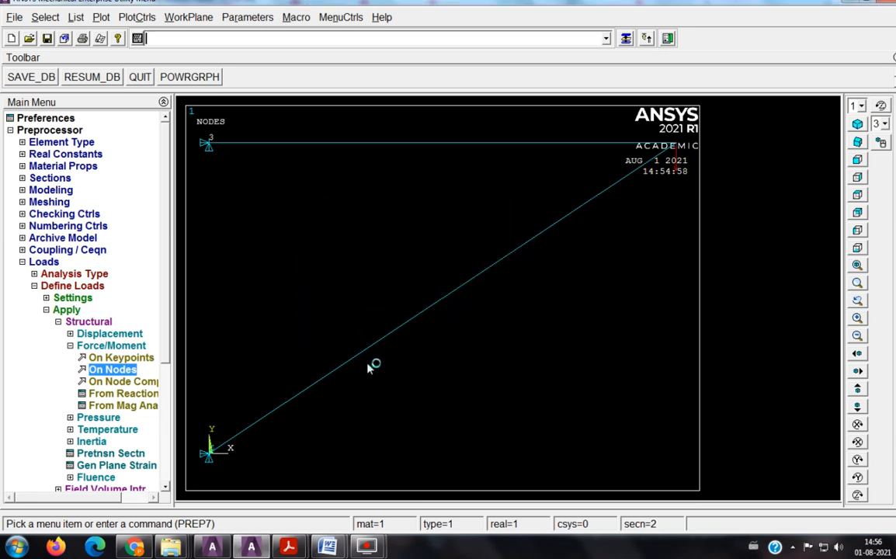
# Recheck the truss sketch in the lab procedure PDF, return to ANSYS and solve the current load step
pyautogui.click(286, 549)
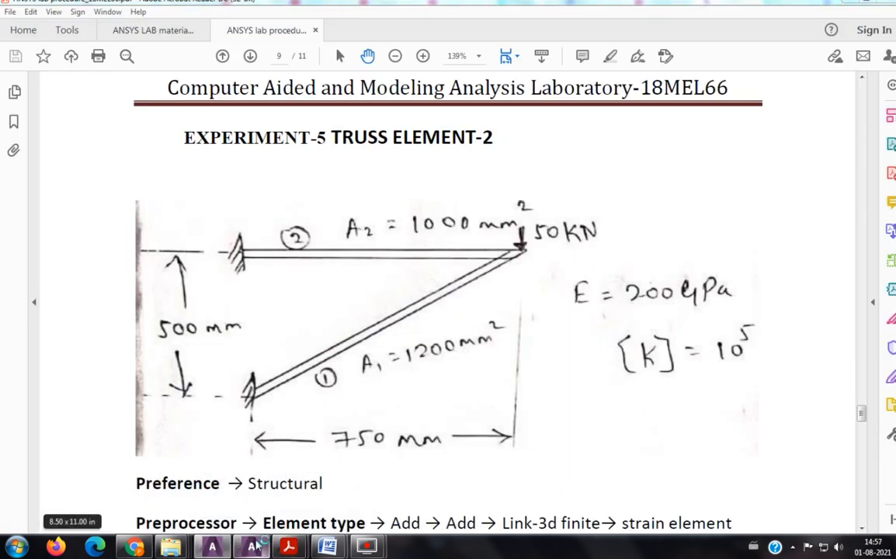
pyautogui.click(212, 549)
pyautogui.click(313, 151)
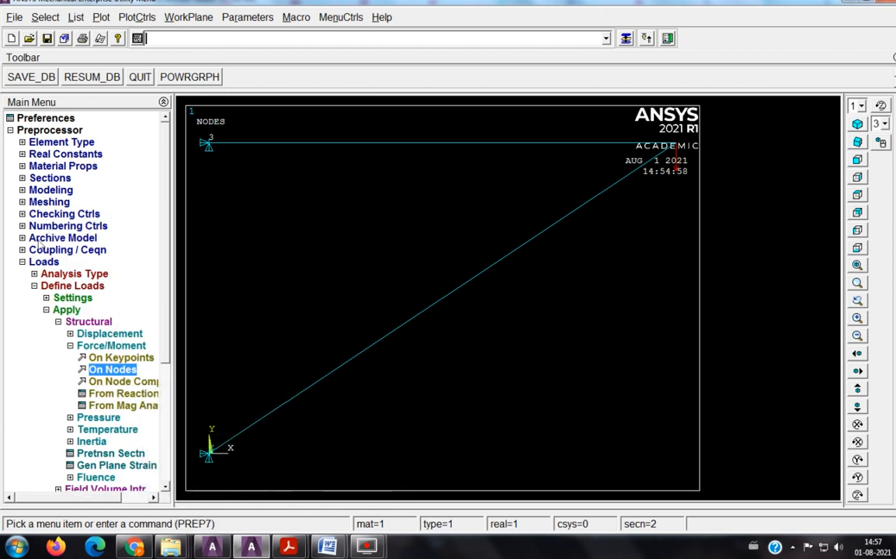
pyautogui.click(22, 262)
pyautogui.click(31, 286)
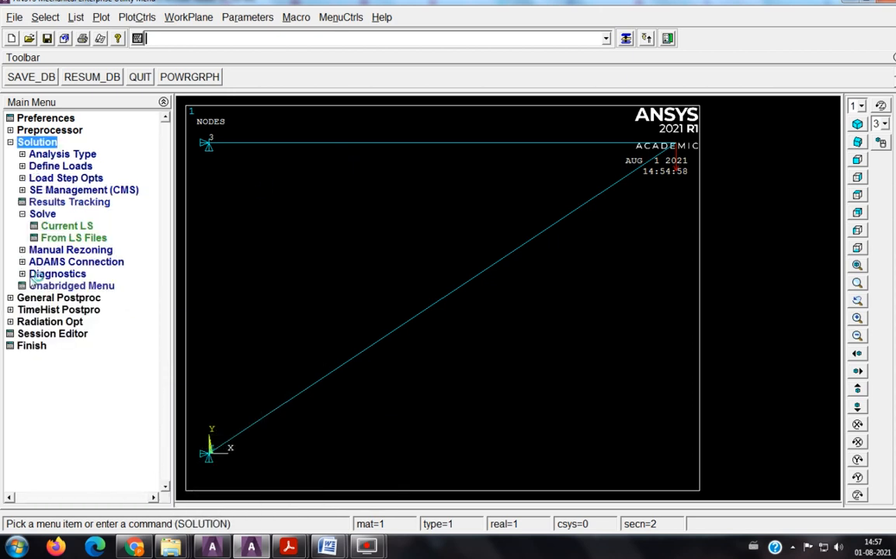
pyautogui.click(62, 226)
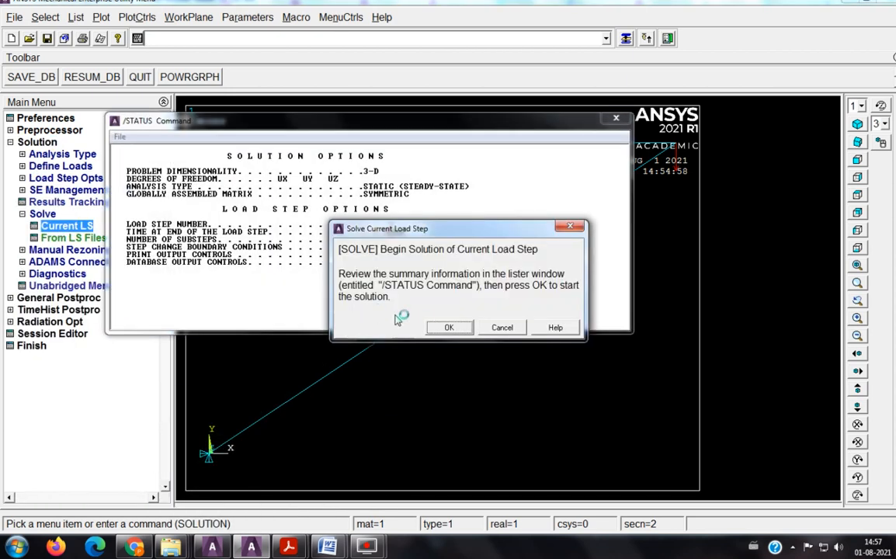
pyautogui.click(439, 328)
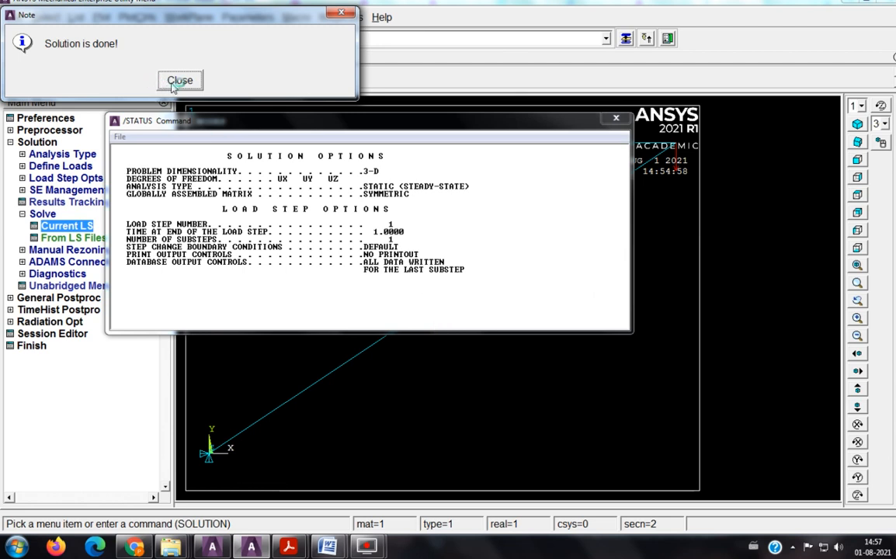
# Dismiss the solution notices and plot the nodal solution contour of the displacement vector sum
pyautogui.click(172, 80)
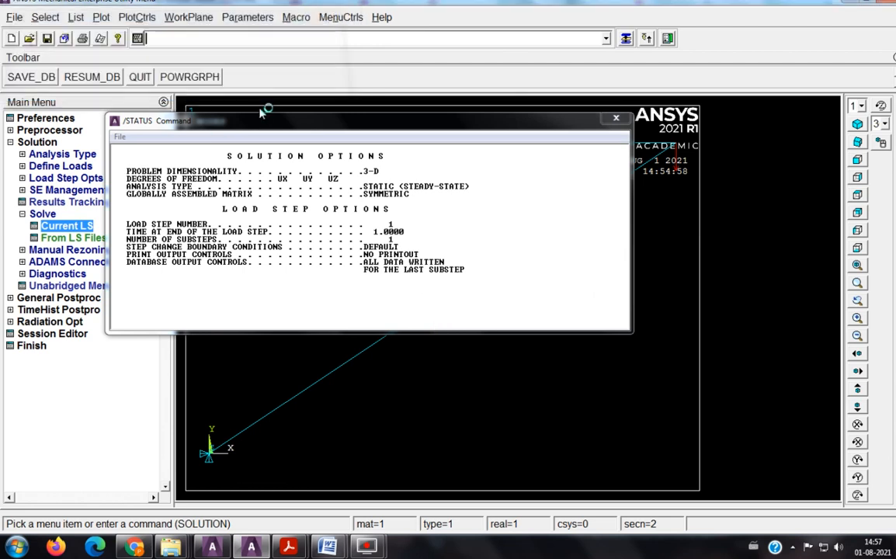
pyautogui.click(616, 118)
pyautogui.click(78, 299)
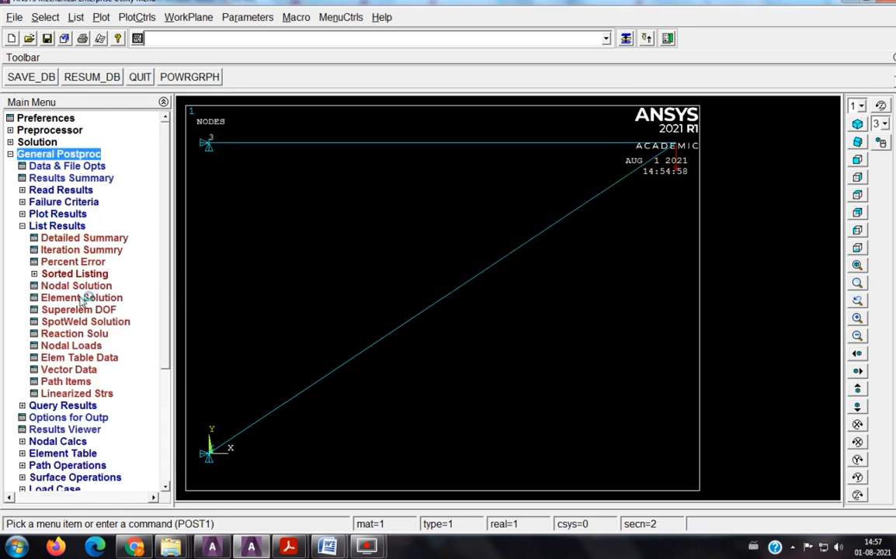
pyautogui.click(23, 227)
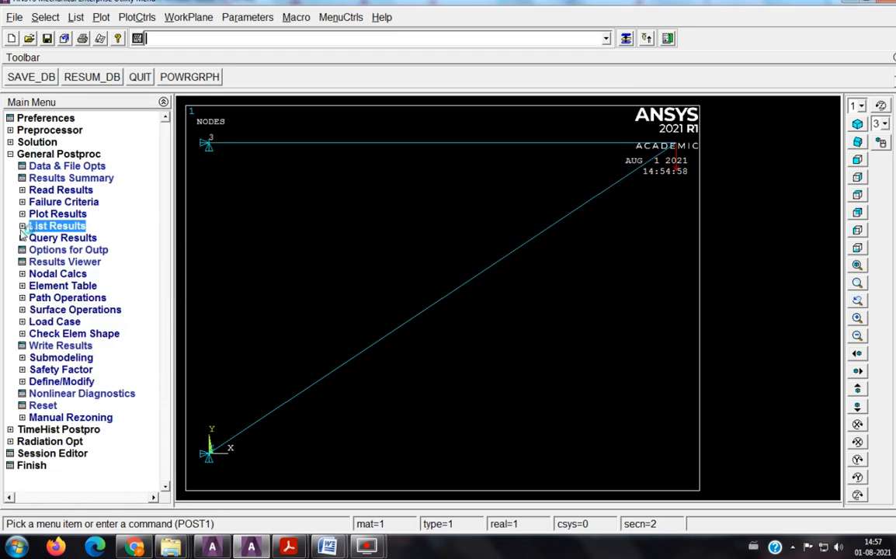
pyautogui.click(69, 215)
pyautogui.click(78, 250)
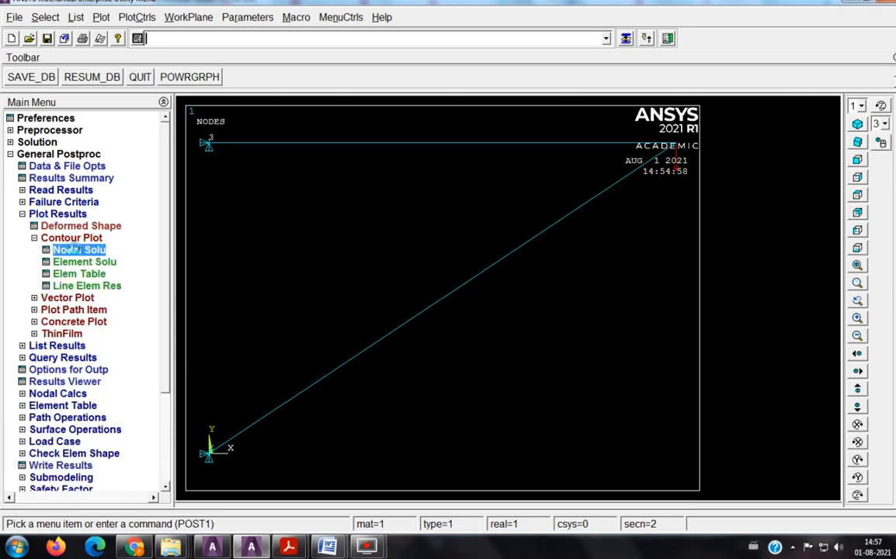
pyautogui.click(519, 393)
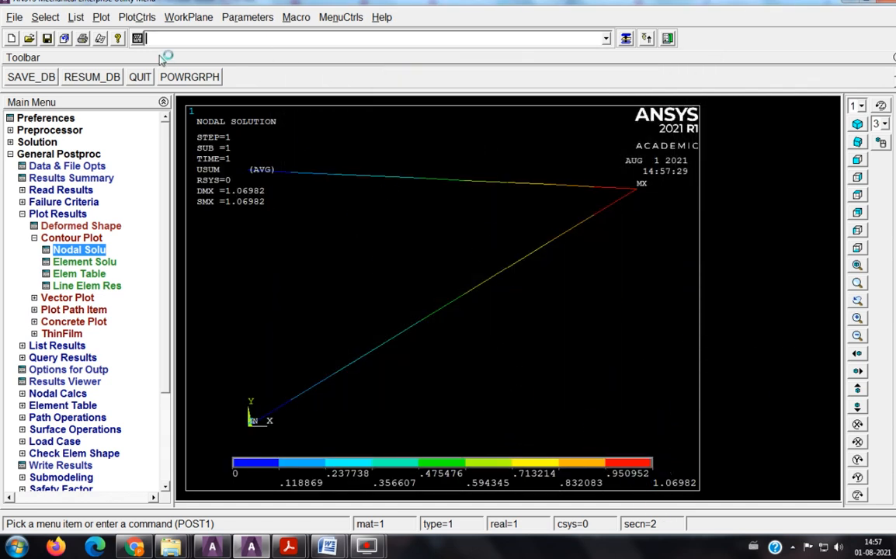
# Switch the plot to reverse video colours, capture an image of the displacement plot and close the captured image window
pyautogui.click(137, 17)
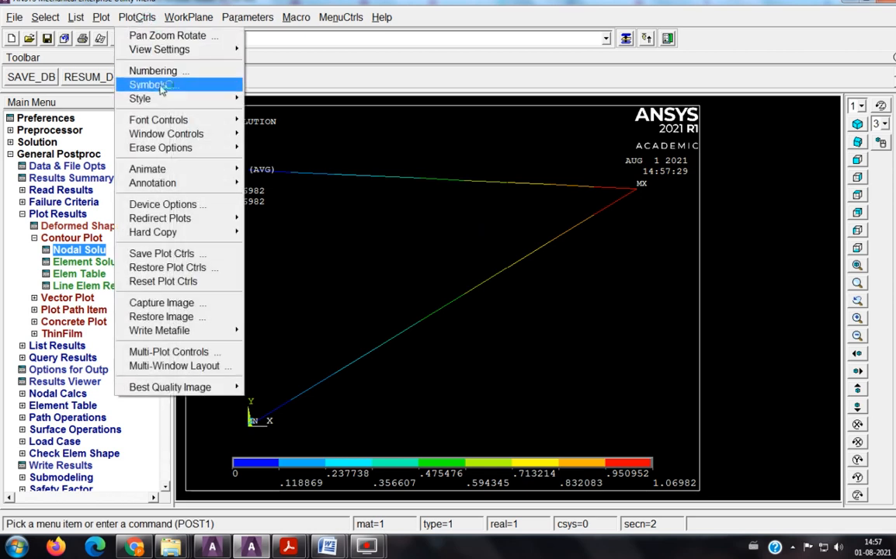
pyautogui.moveTo(148, 99)
pyautogui.moveTo(281, 176)
pyautogui.click(413, 244)
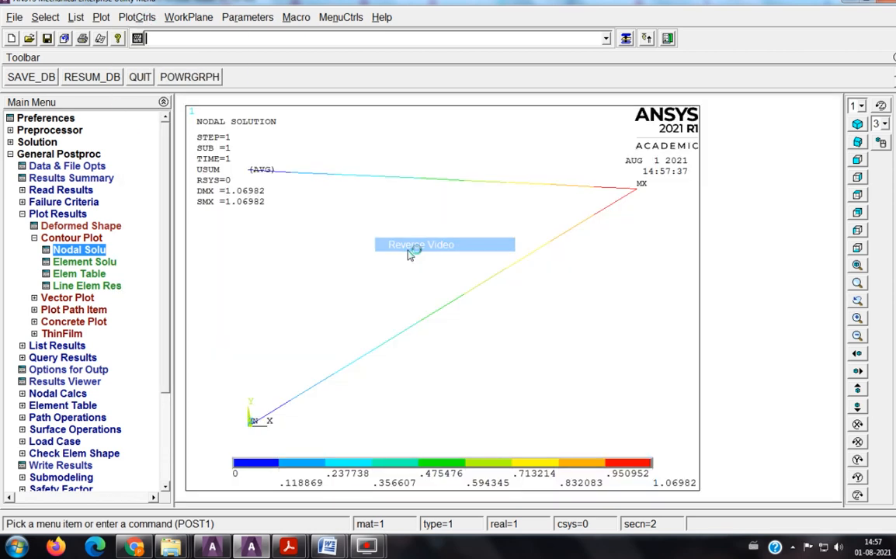
pyautogui.click(133, 17)
pyautogui.click(161, 302)
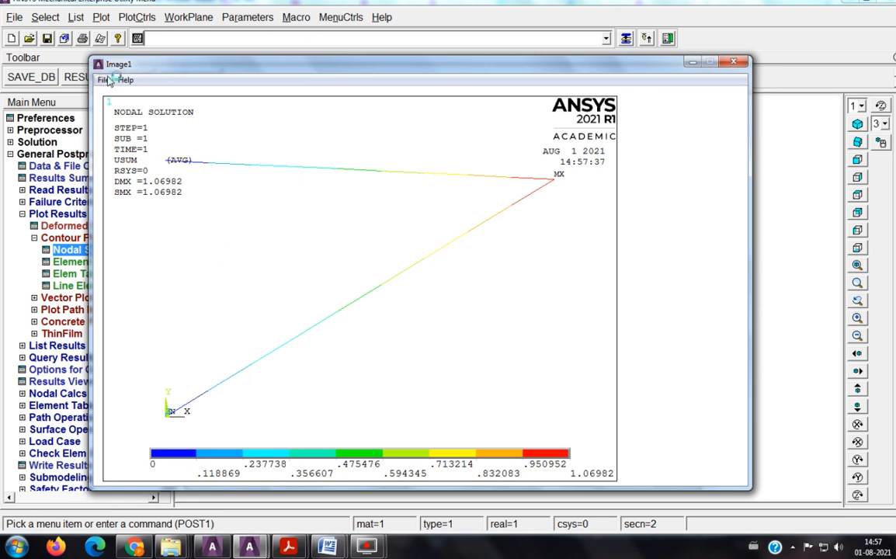
pyautogui.click(734, 62)
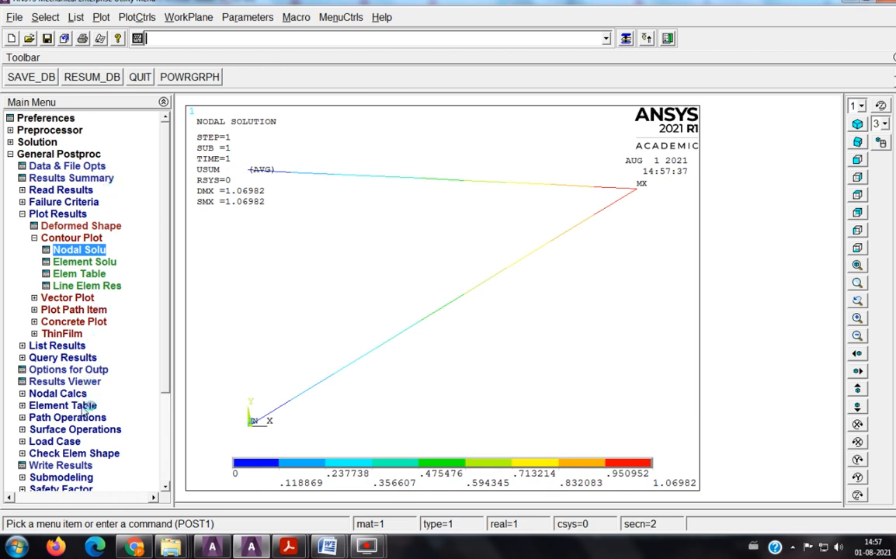
# Try to define an element table item by sequence number LS, 1
pyautogui.click(88, 407)
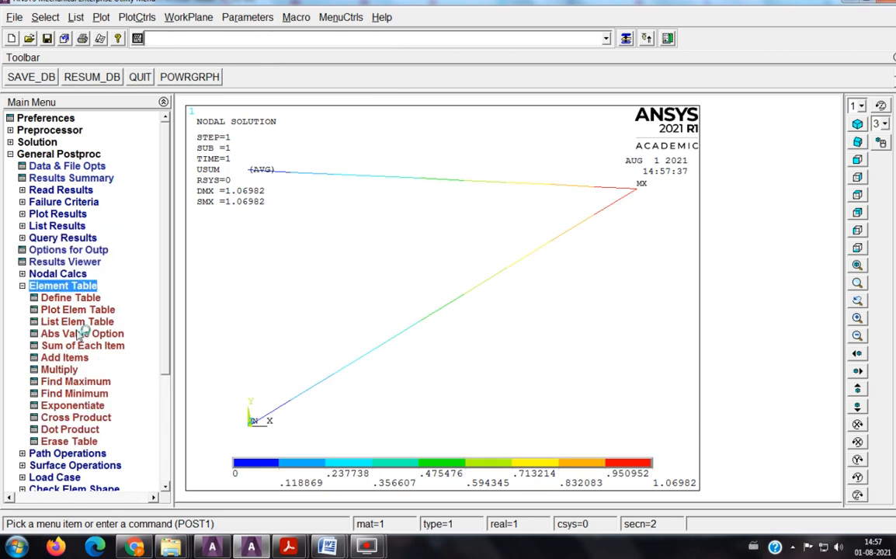
pyautogui.click(72, 300)
pyautogui.click(123, 313)
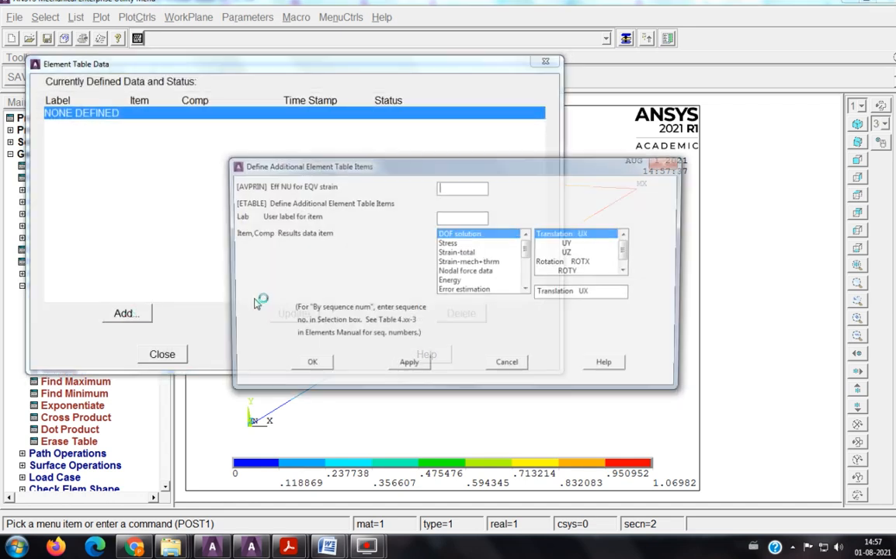
pyautogui.scroll(-3, 514, 267)
pyautogui.click(474, 291)
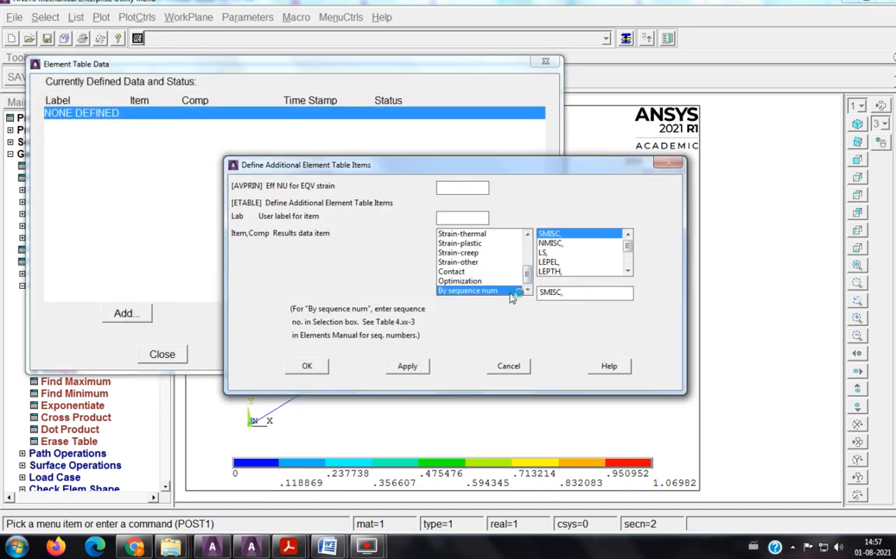
pyautogui.click(556, 253)
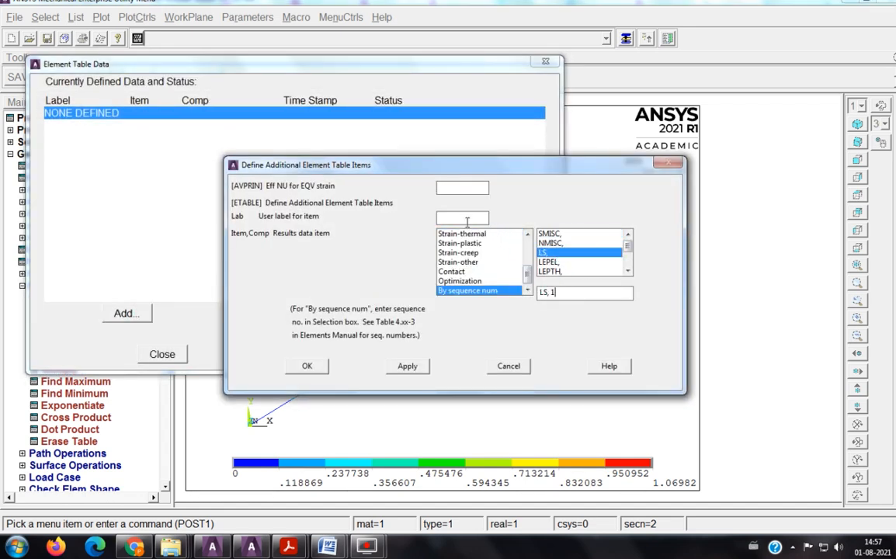
pyautogui.click(407, 366)
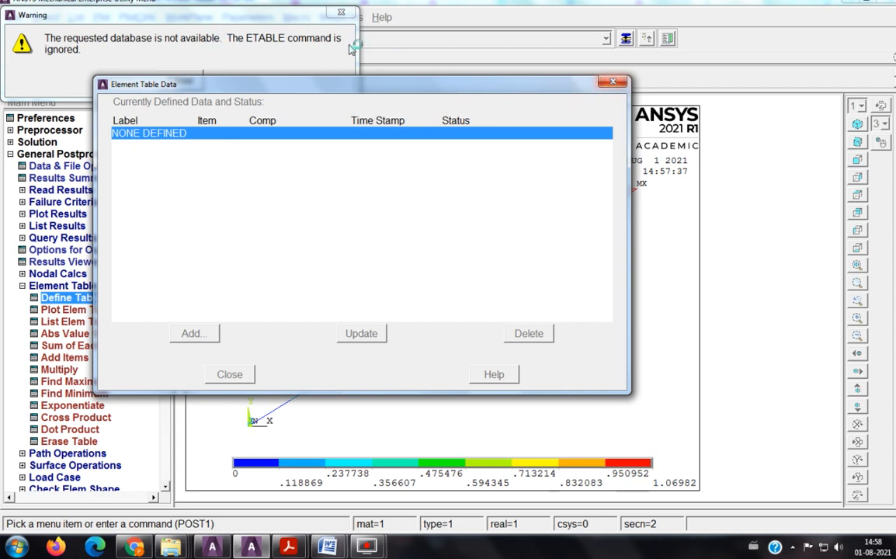
pyautogui.click(341, 12)
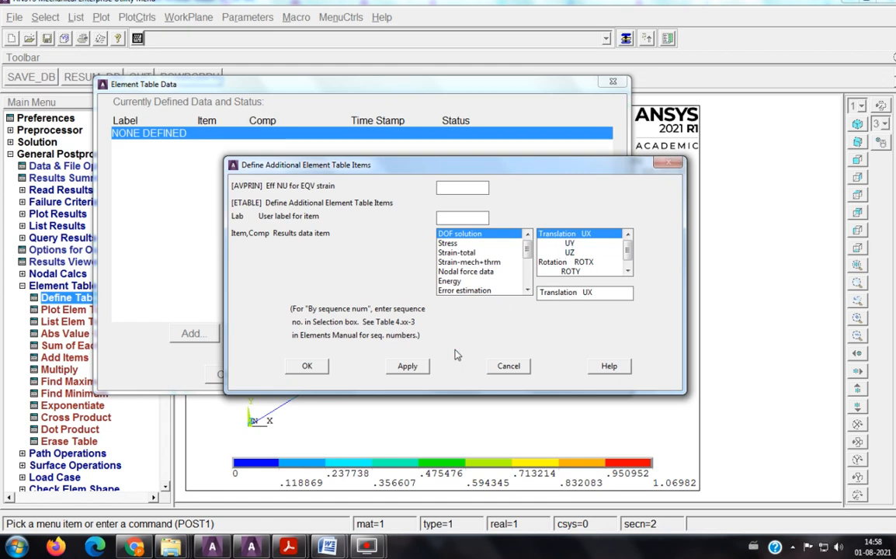
pyautogui.click(509, 366)
pyautogui.click(617, 81)
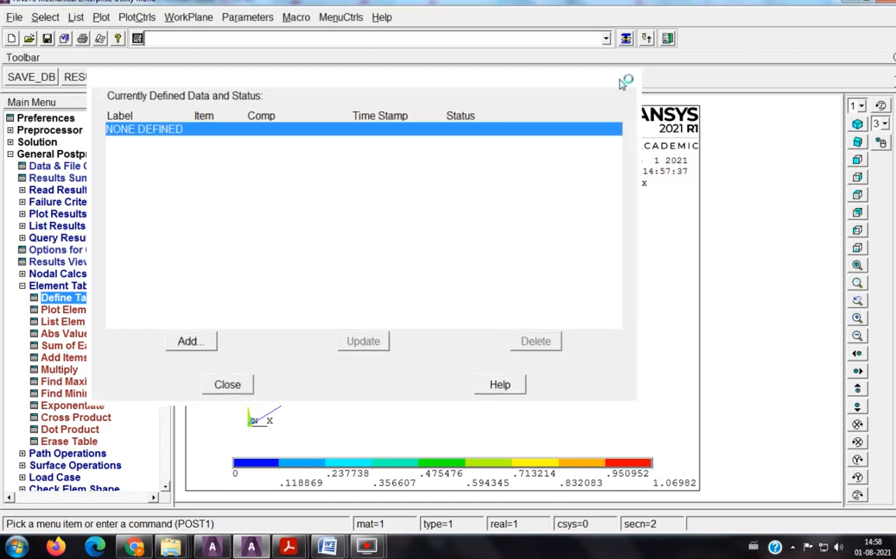
# Issue the SET command as SET,A;; to read the results into the database
pyautogui.write('SET,A;')
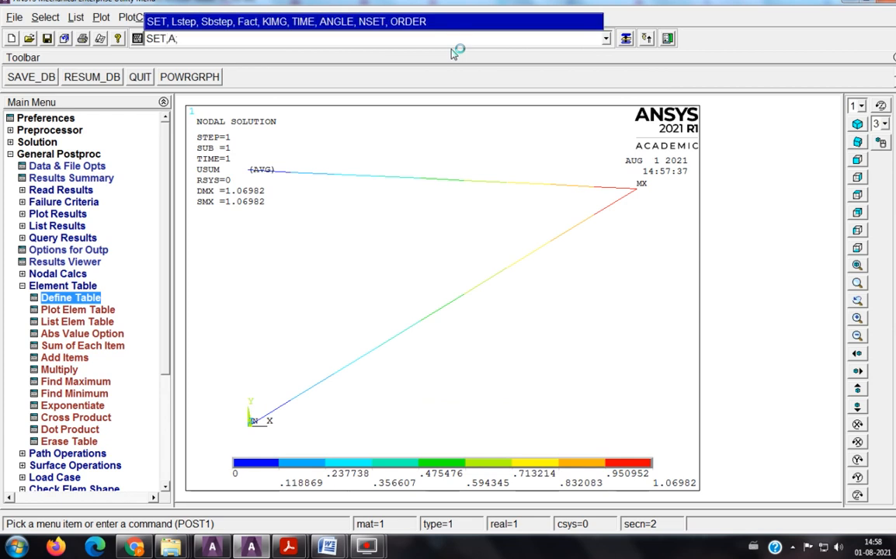
pyautogui.write(';')
pyautogui.press('Return')
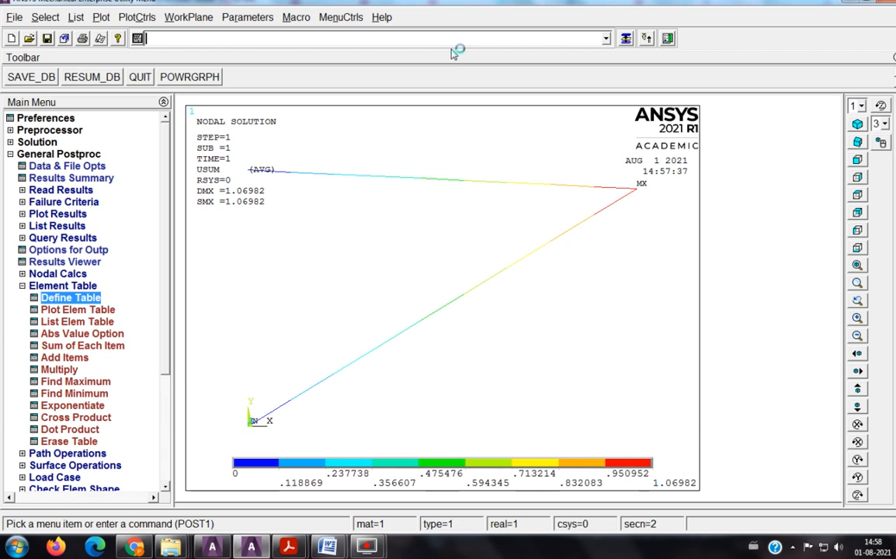
# Define an element table item labelled STRESS by sequence number LS, 1
pyautogui.click(68, 297)
pyautogui.click(125, 314)
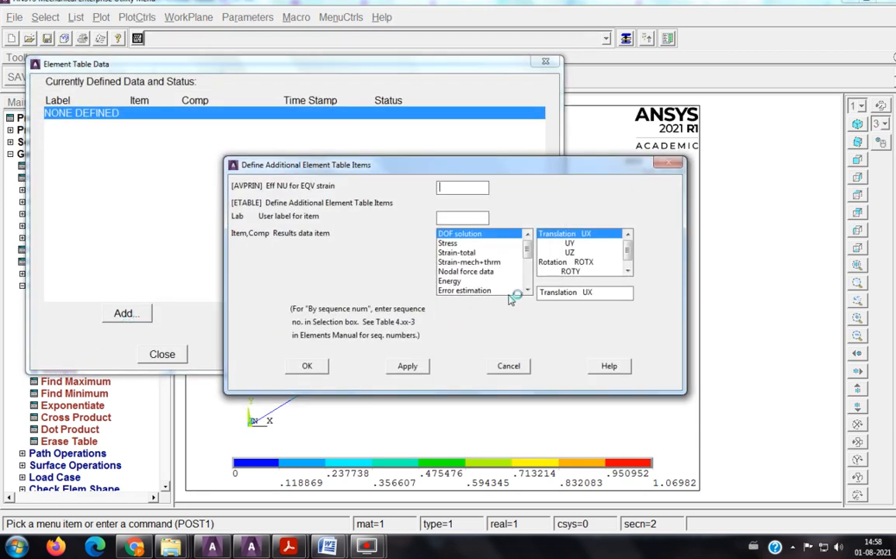
pyautogui.moveTo(528, 249); pyautogui.dragTo(527, 273)
pyautogui.click(470, 291)
pyautogui.click(553, 254)
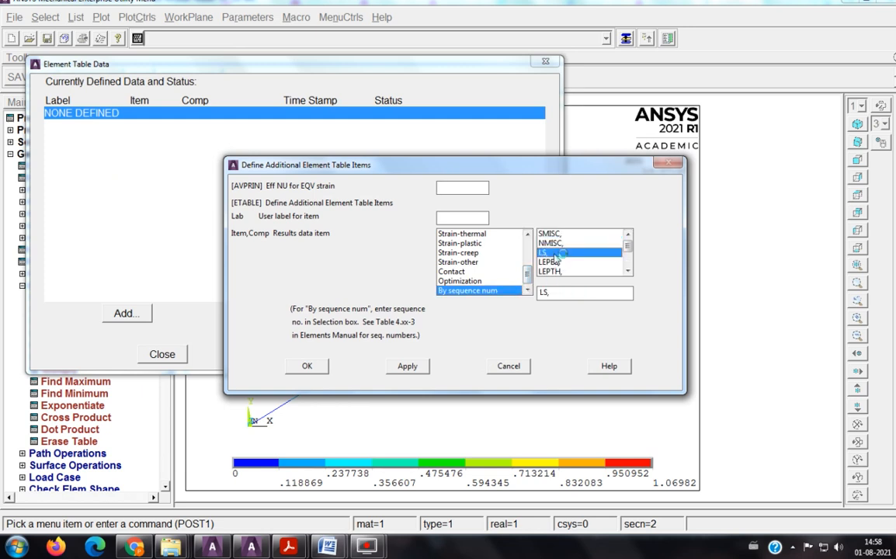
pyautogui.click(557, 292)
pyautogui.write('1')
pyautogui.click(467, 218)
pyautogui.click(315, 367)
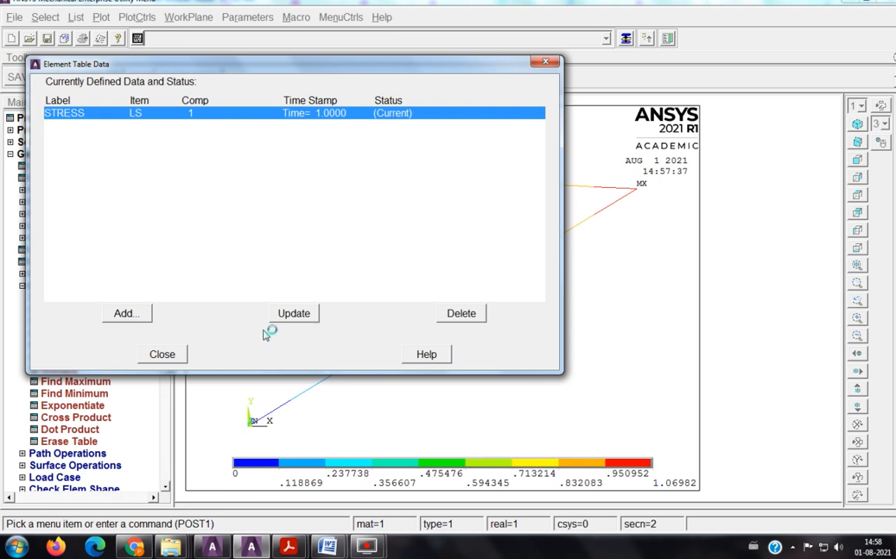
# Add a second element table item labelled STRAIN by sequence number LEPEL, 1 and close the element table data
pyautogui.click(128, 313)
pyautogui.scroll(-3, 481, 264)
pyautogui.click(501, 293)
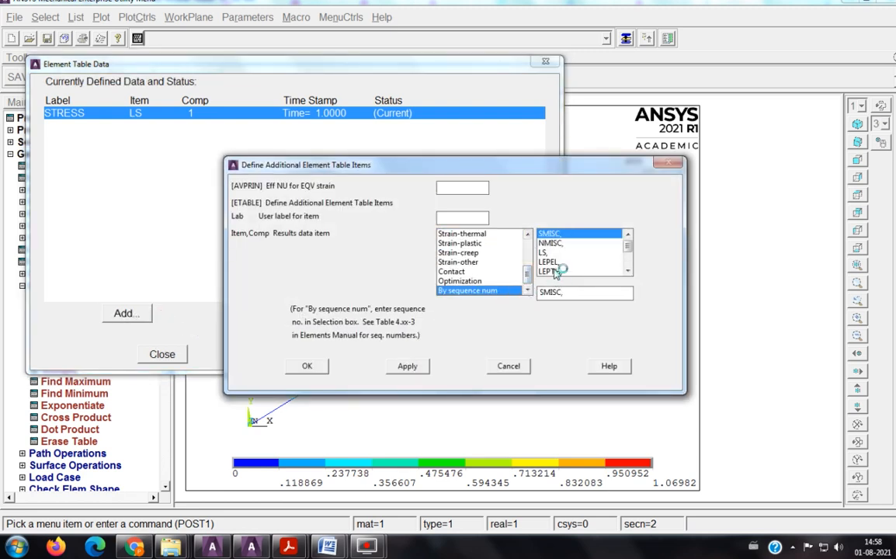
pyautogui.click(556, 261)
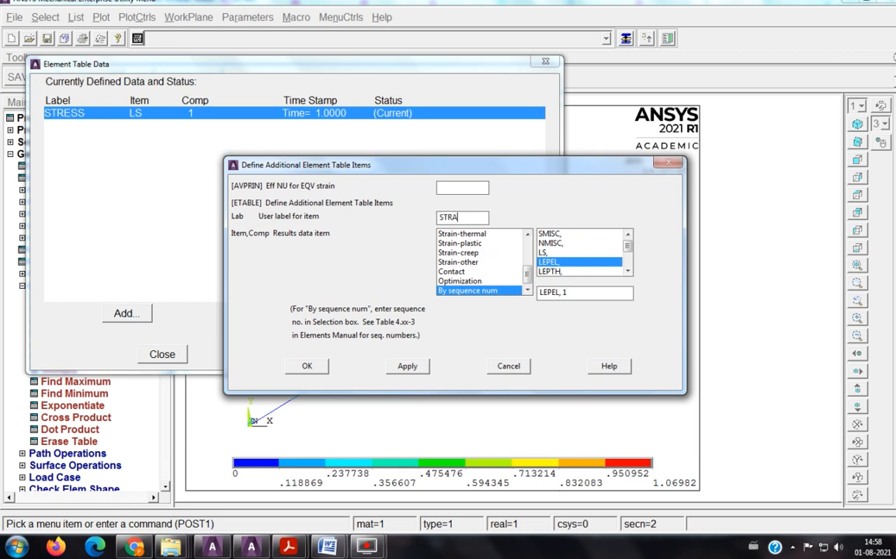
pyautogui.click(307, 366)
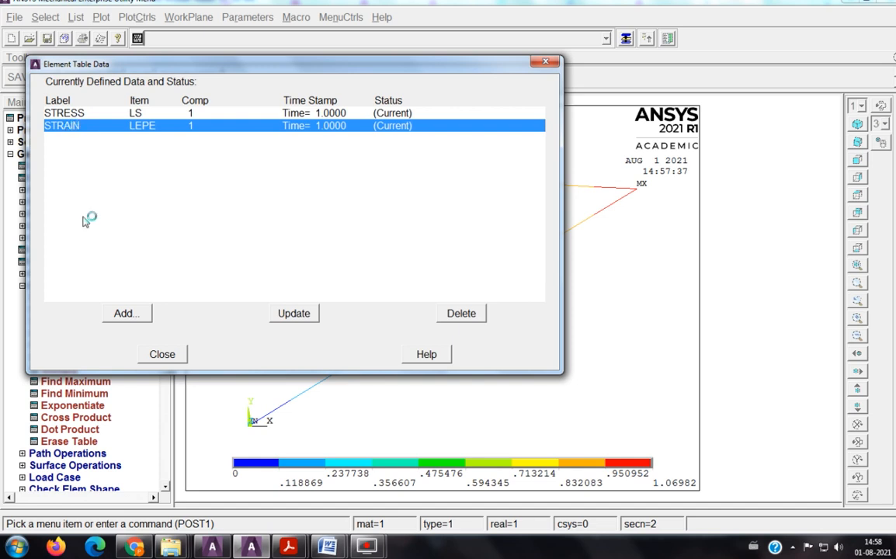
pyautogui.click(161, 354)
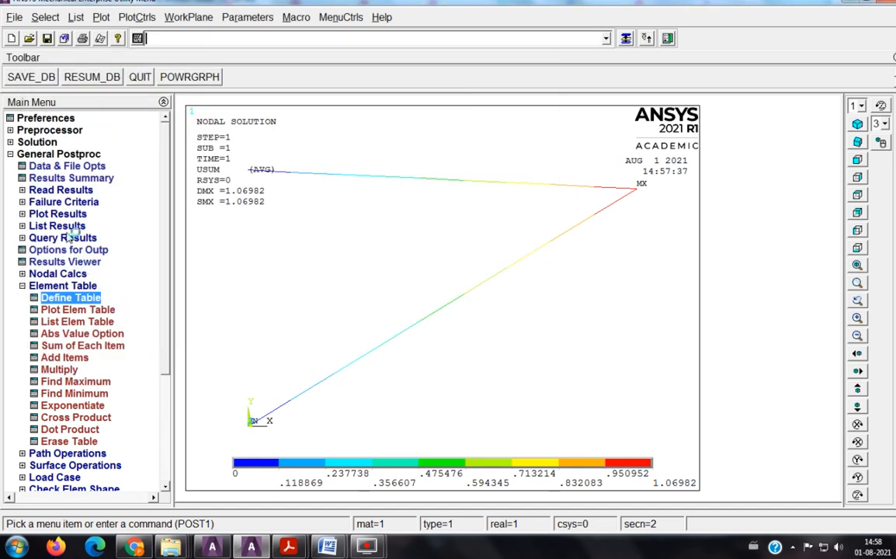
# Plot the line element results with STRESS at nodes I and J on the undeformed shape
pyautogui.click(58, 214)
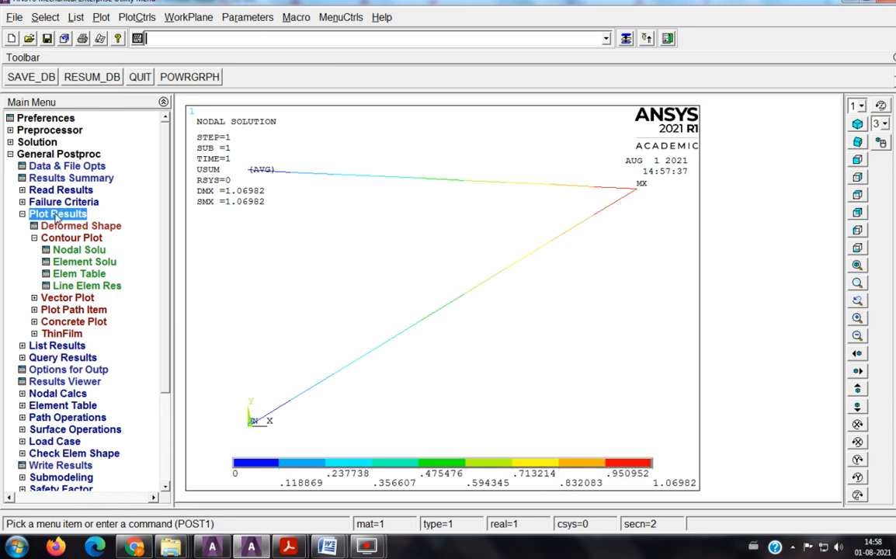
pyautogui.click(83, 286)
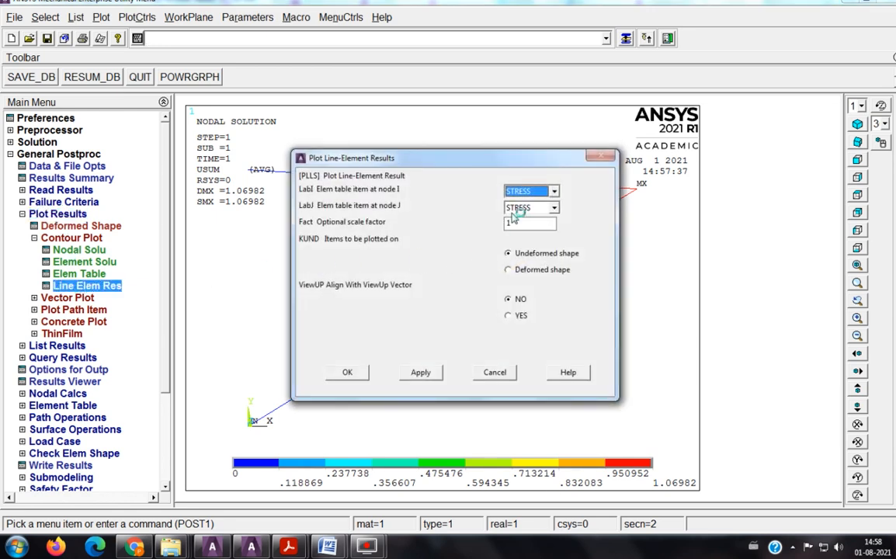
pyautogui.click(347, 372)
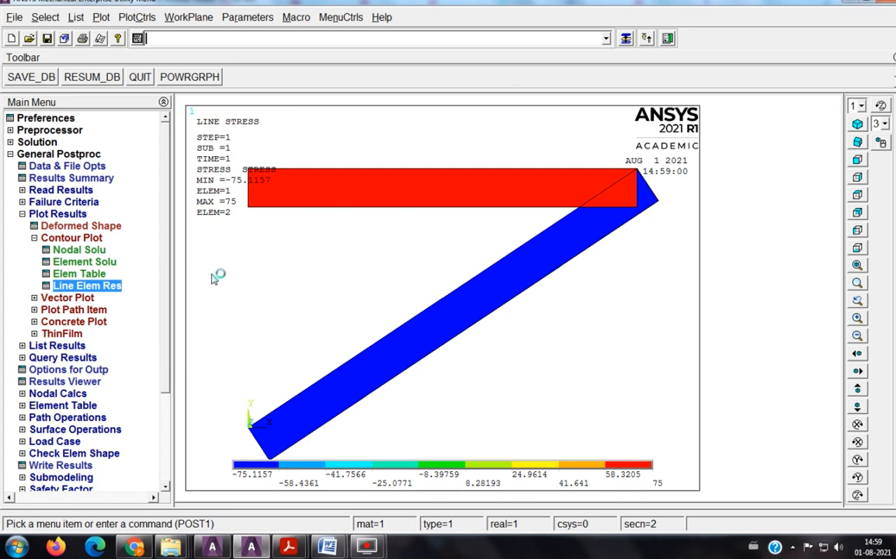
# Plot the line element results with STRAIN at both nodes I and J
pyautogui.click(554, 208)
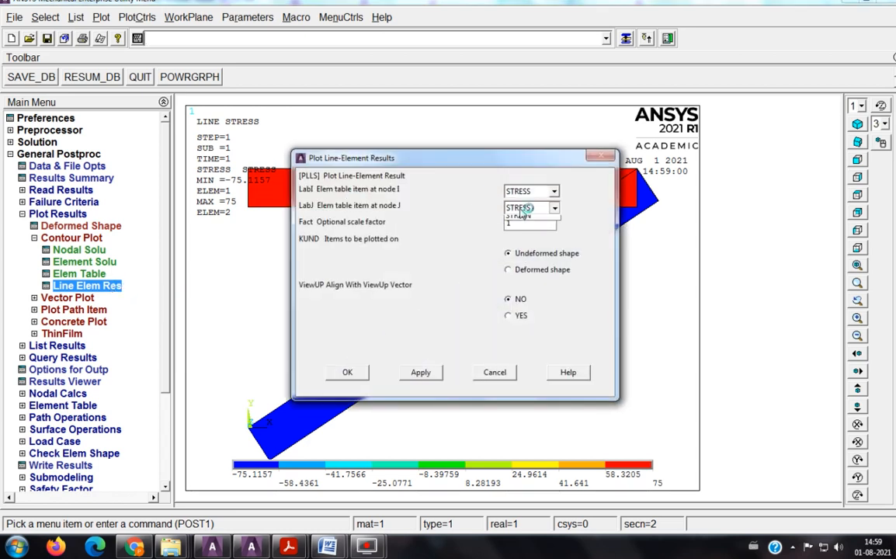
pyautogui.click(522, 229)
pyautogui.click(529, 191)
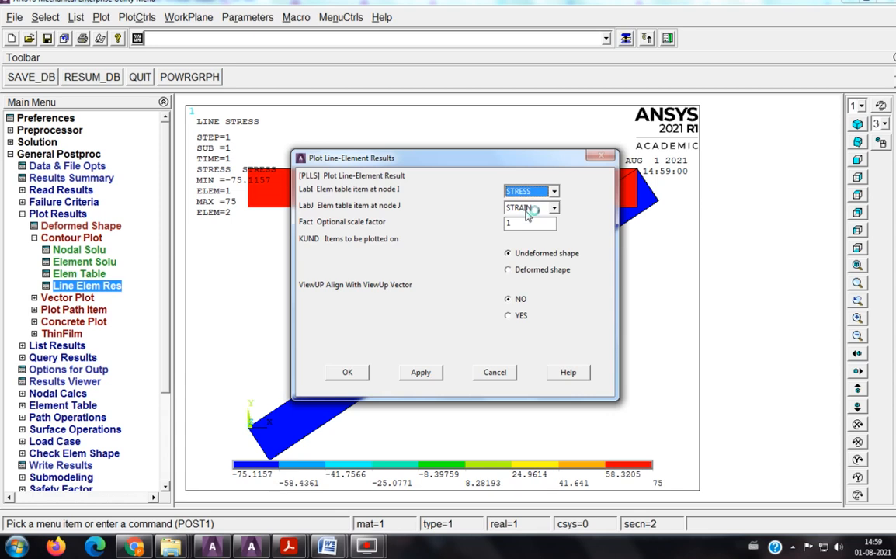
pyautogui.click(522, 213)
pyautogui.click(348, 372)
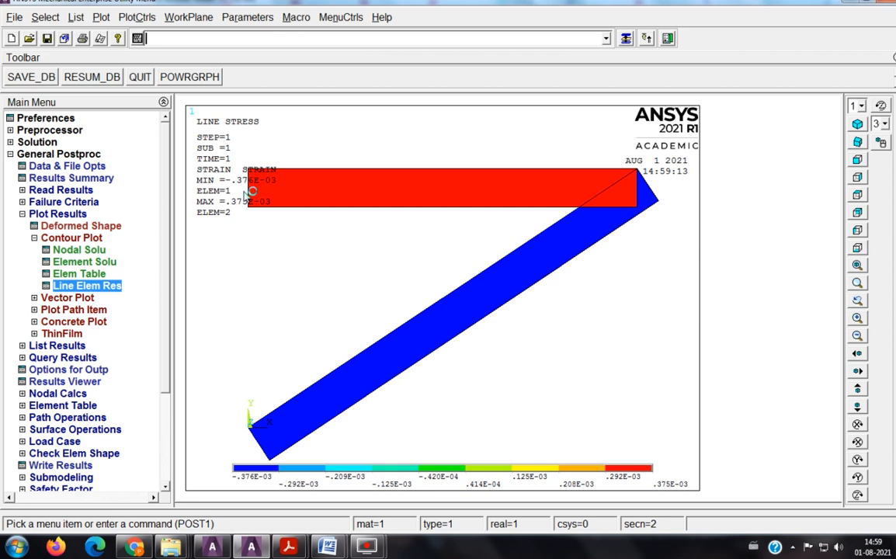
# Set the items at nodes I and J back to STRESS and replot the line element results
pyautogui.click(516, 192)
pyautogui.click(516, 201)
pyautogui.click(519, 208)
pyautogui.click(518, 228)
pyautogui.click(347, 372)
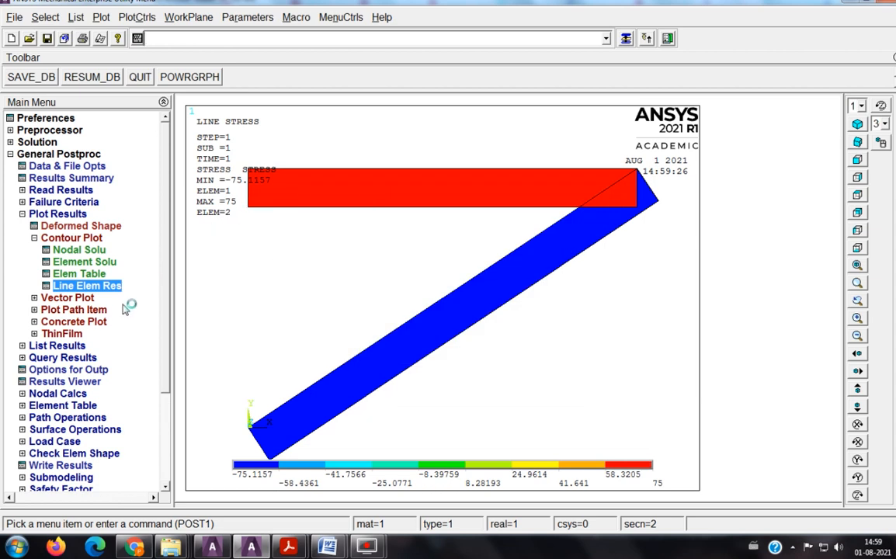
# List the nodal solution for the displacement vector sum
pyautogui.click(66, 346)
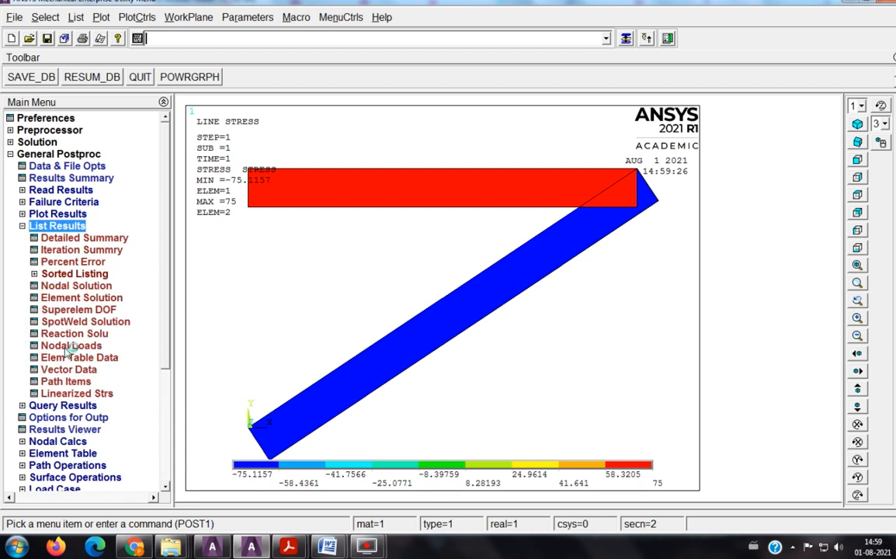
pyautogui.click(68, 285)
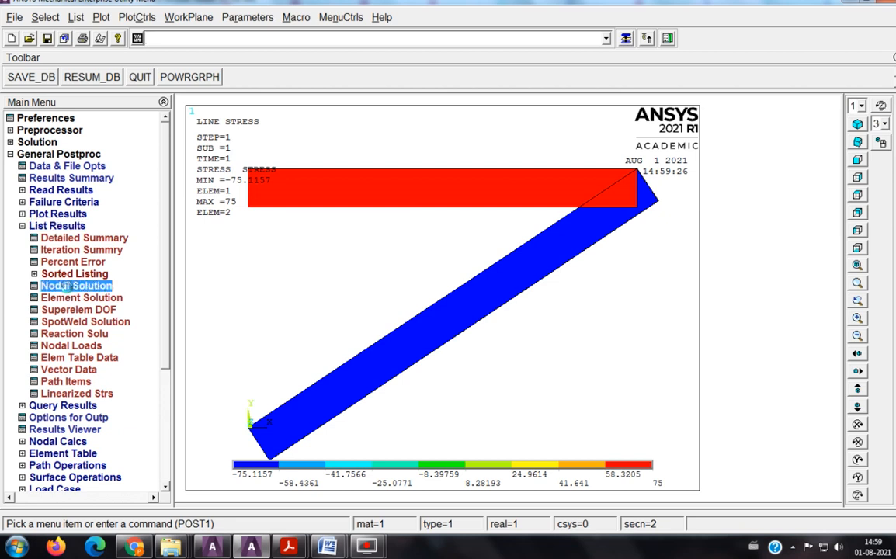
pyautogui.click(491, 416)
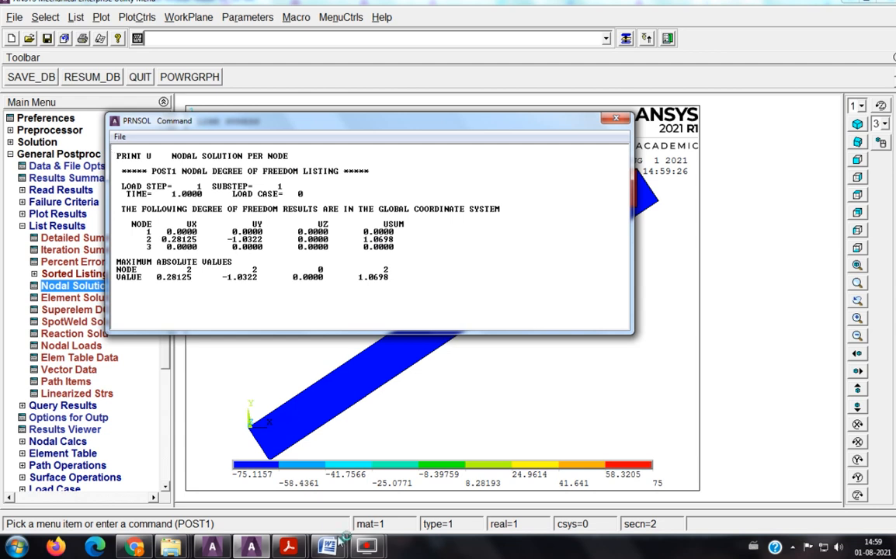
# Compare the nodal displacement listing with the Experiment 5 truss diagram in the Acrobat Reader lab procedure PDF, and close the listing
pyautogui.moveTo(301, 538)
pyautogui.click(359, 475)
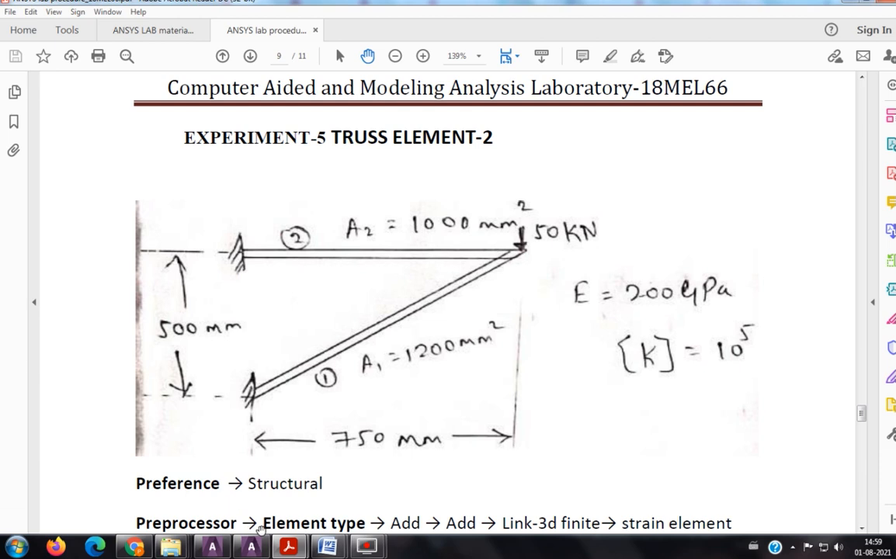
pyautogui.click(251, 548)
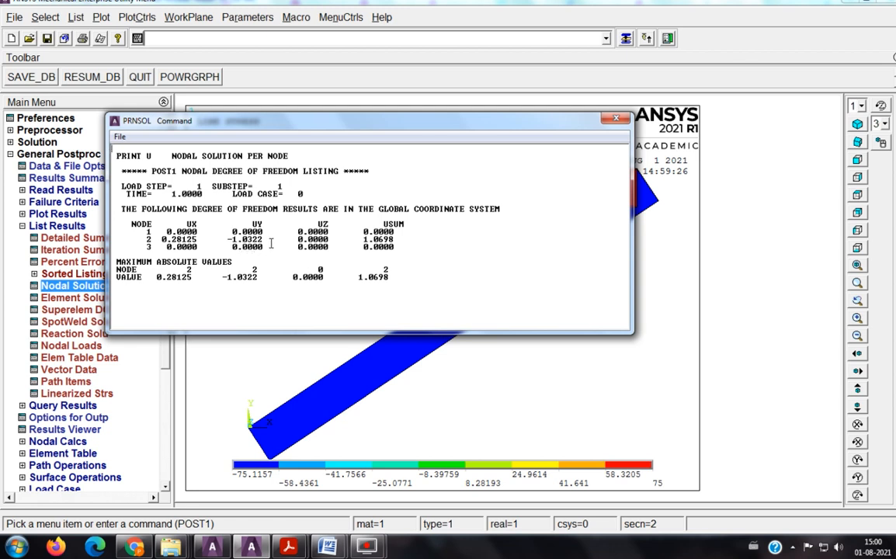
pyautogui.click(619, 120)
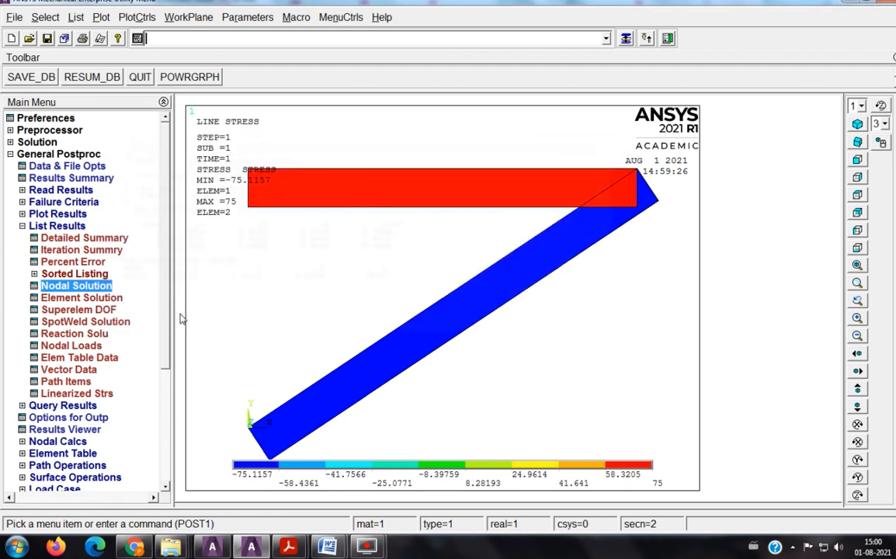
# List the element table data for the STRESS item only, and close the listing
pyautogui.click(78, 359)
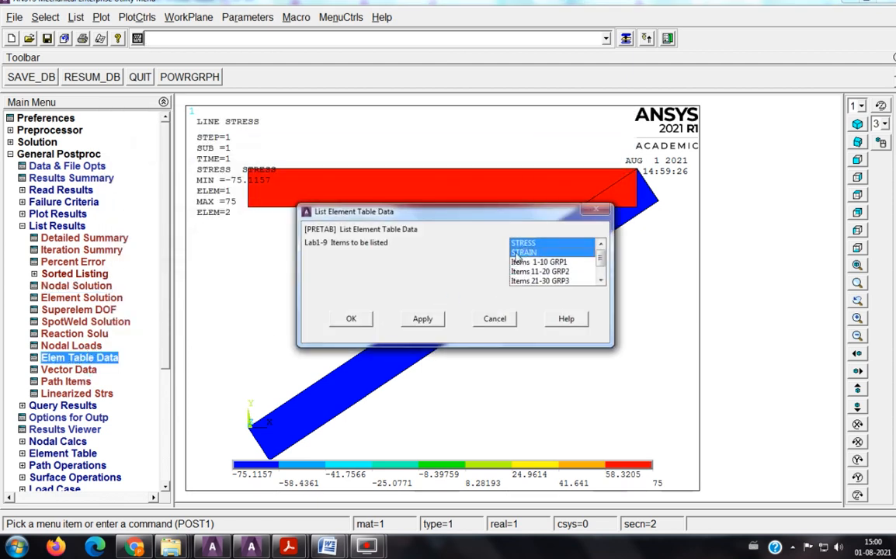
pyautogui.click(352, 320)
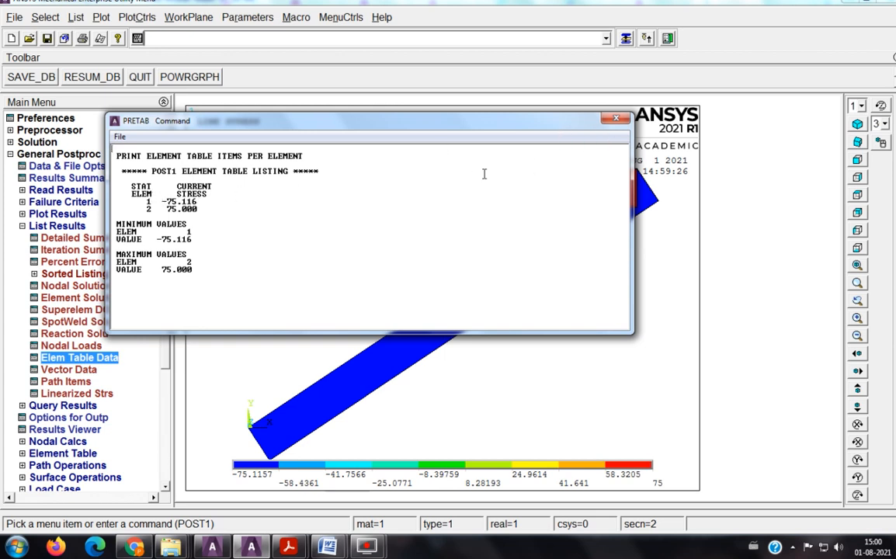
pyautogui.click(616, 118)
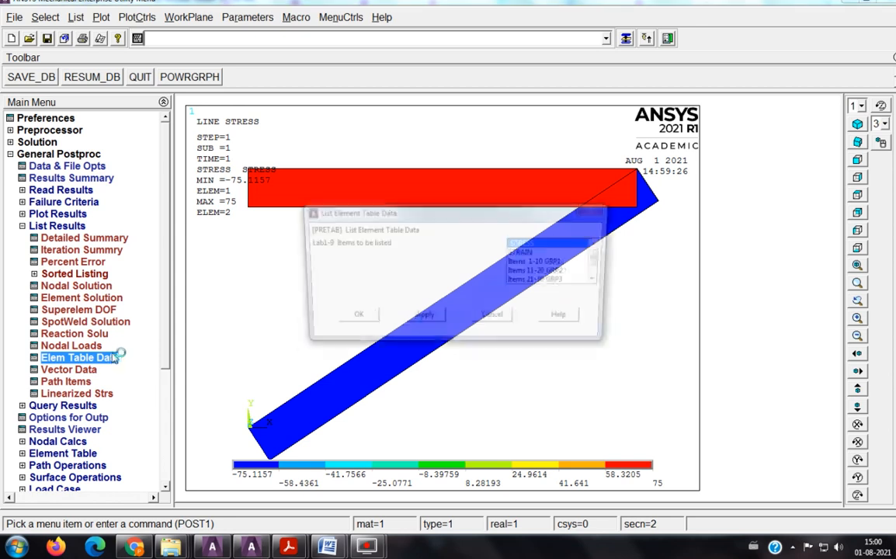
# List the element table data for the STRAIN item only, and close the listing
pyautogui.click(525, 252)
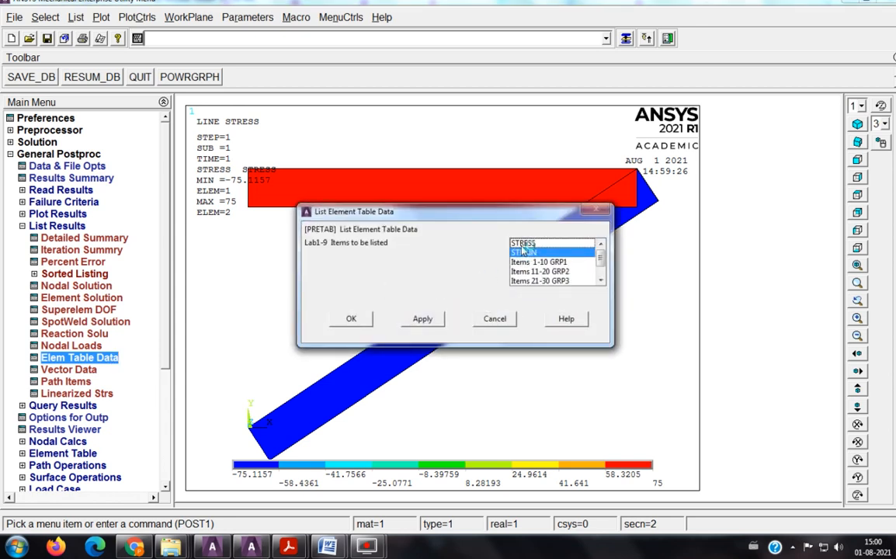
pyautogui.click(354, 320)
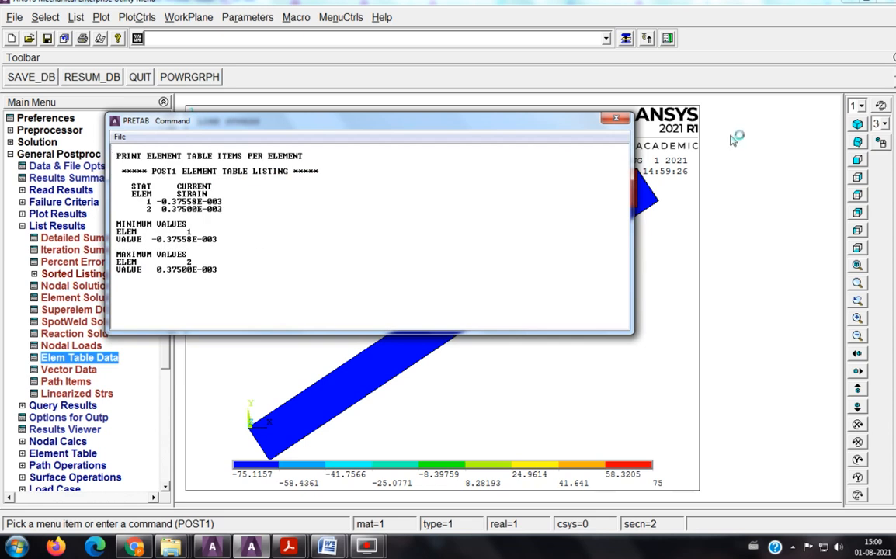
pyautogui.click(616, 118)
# List the element table data for STRESS and STRAIN together in one listing, and close it
pyautogui.click(87, 356)
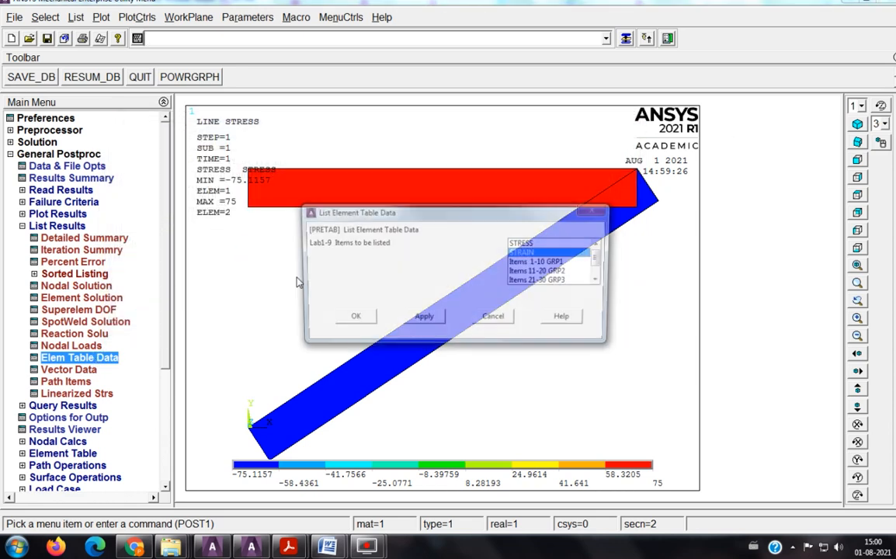
pyautogui.click(534, 244)
pyautogui.click(358, 318)
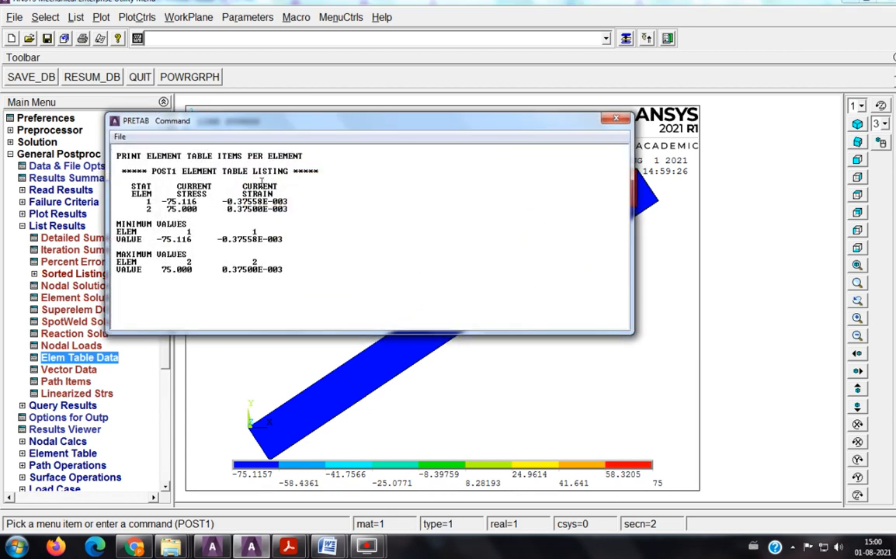
pyautogui.click(616, 118)
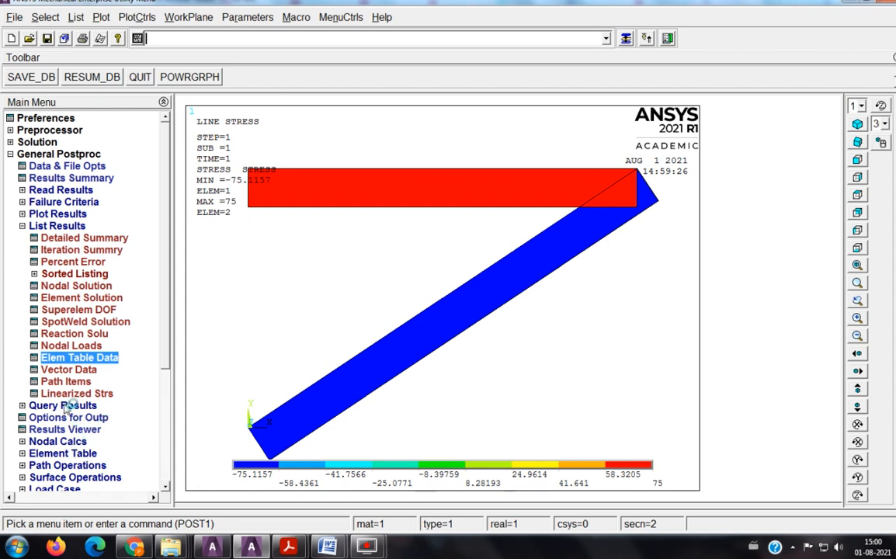
# List the reaction solution and compare it with the 50 kN load in the Acrobat Reader truss diagram, closing the listing at the end
pyautogui.click(77, 333)
pyautogui.click(352, 346)
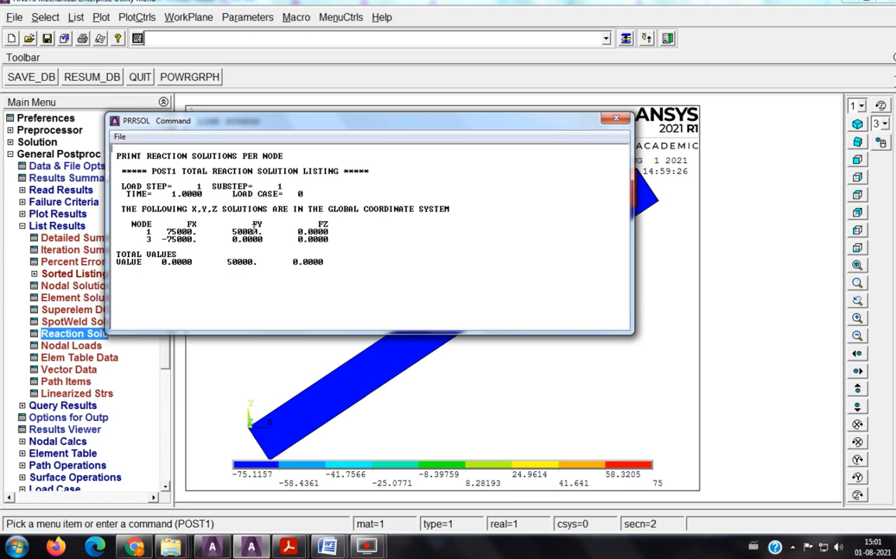
pyautogui.moveTo(288, 547)
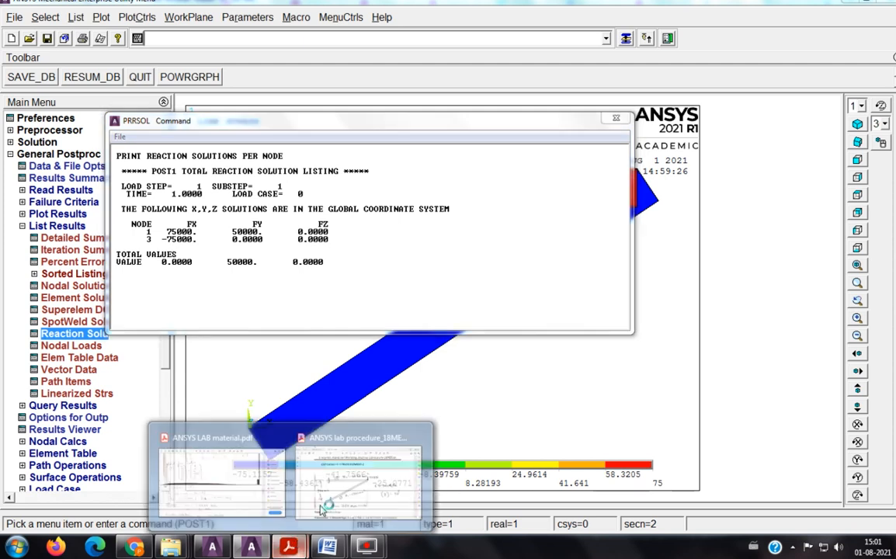
pyautogui.click(336, 486)
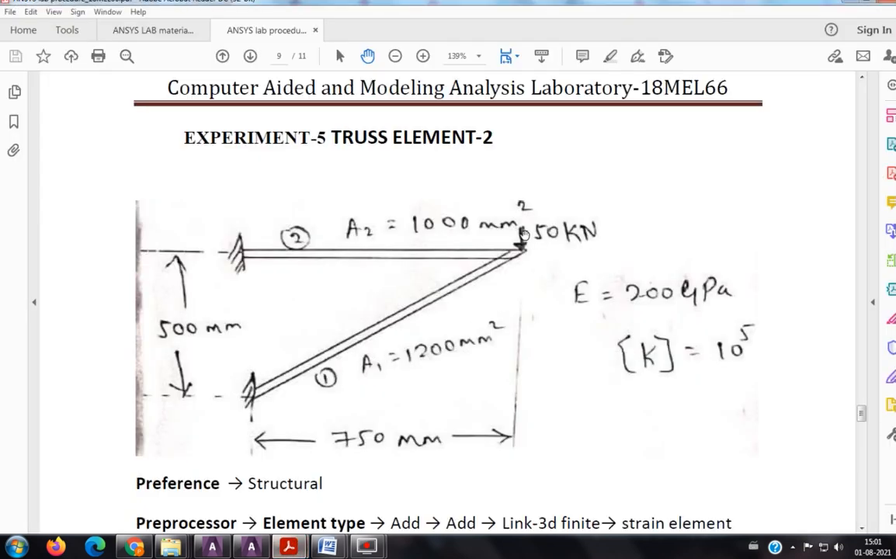
pyautogui.click(262, 539)
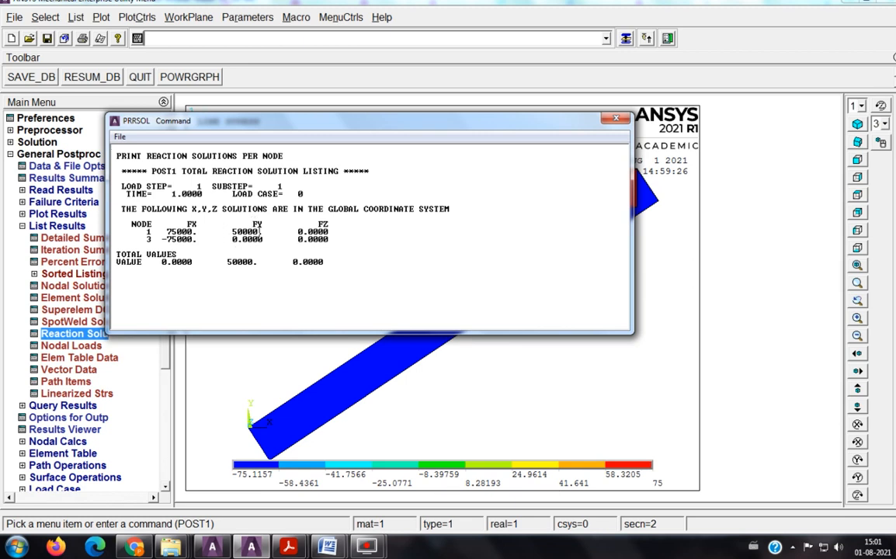
pyautogui.click(616, 118)
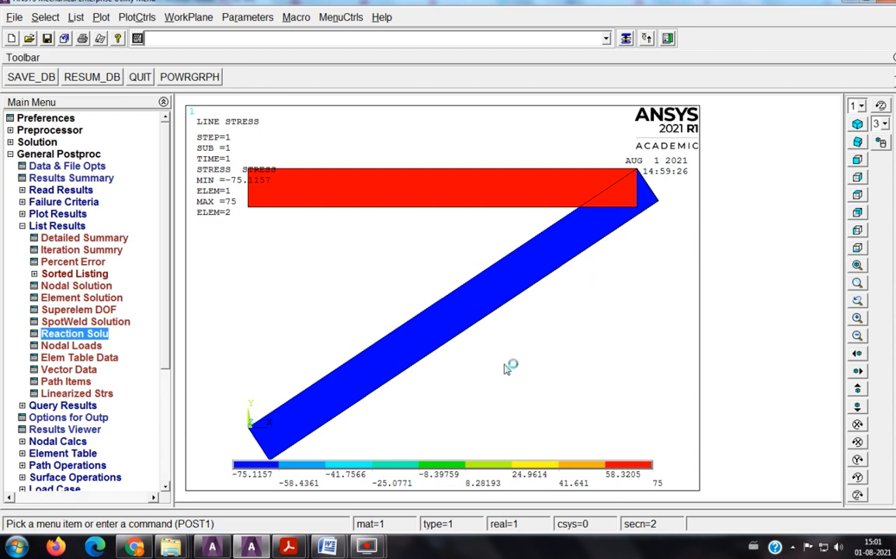